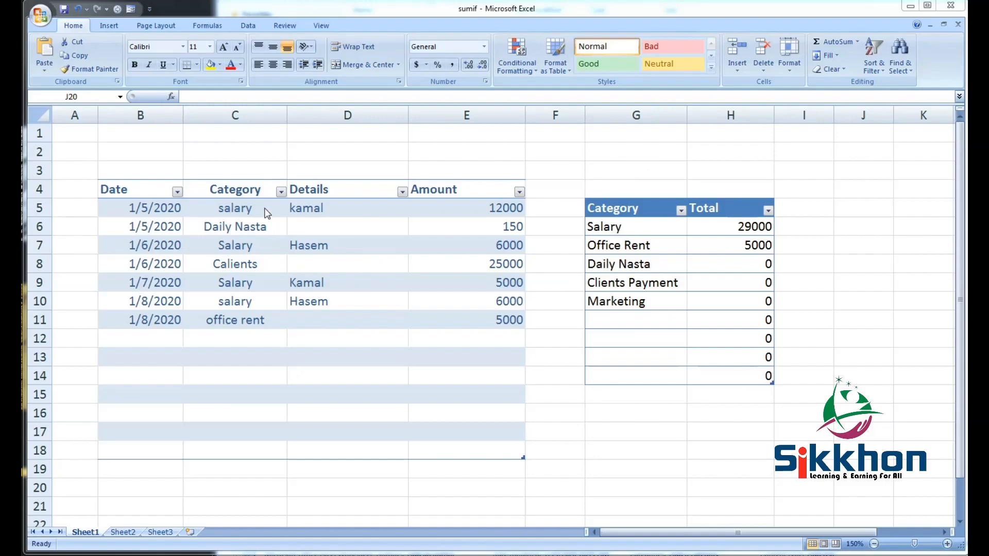
left_click(258, 244)
left_click(257, 282)
left_click(258, 318)
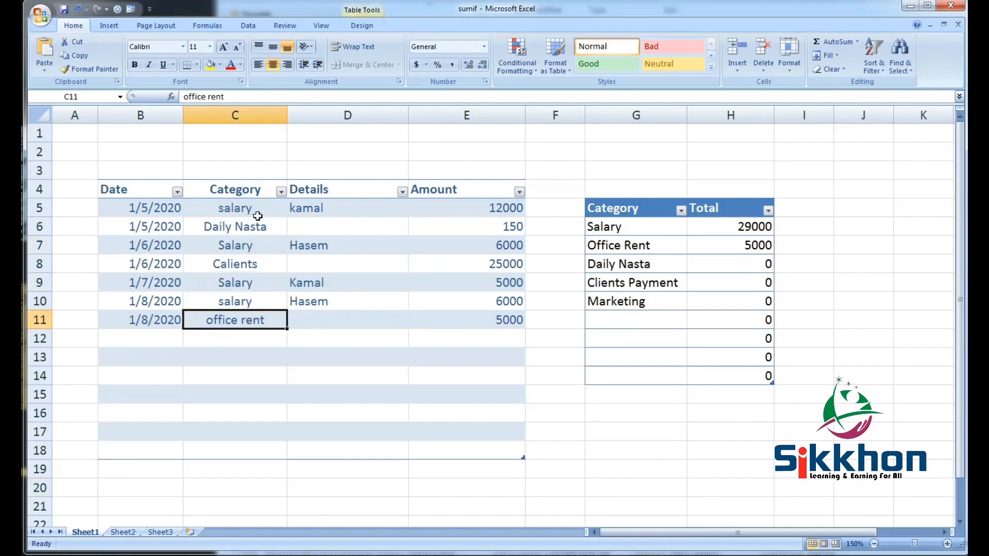
left_click(639, 226)
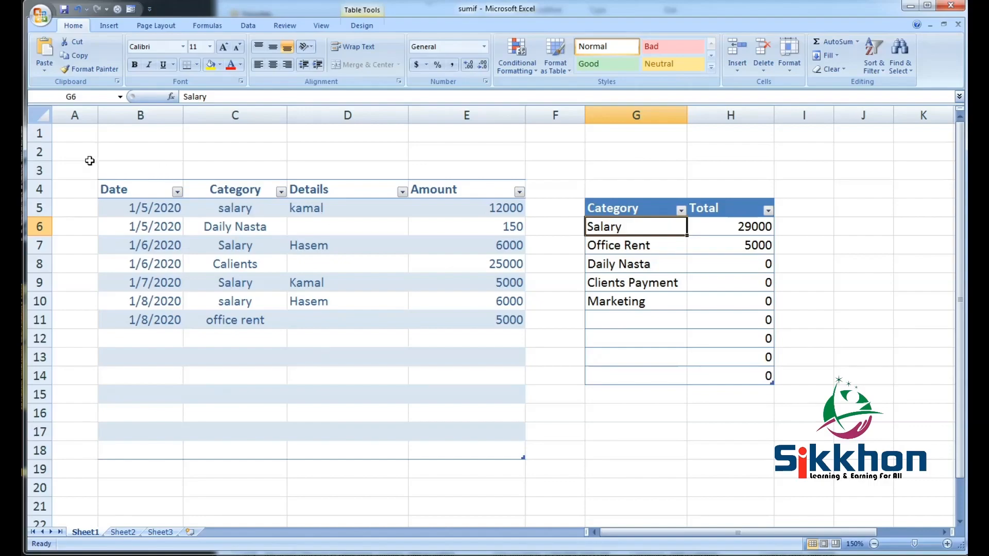
Delete the block of cells holding both the expense table and the category totals table.
left_click_drag(88, 157, 943, 501)
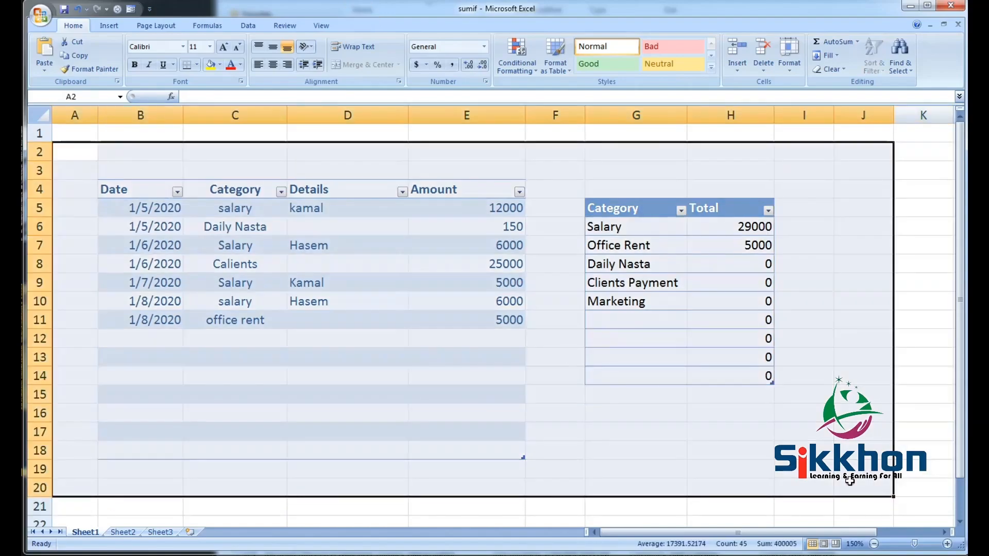
left_click(763, 49)
left_click(528, 245)
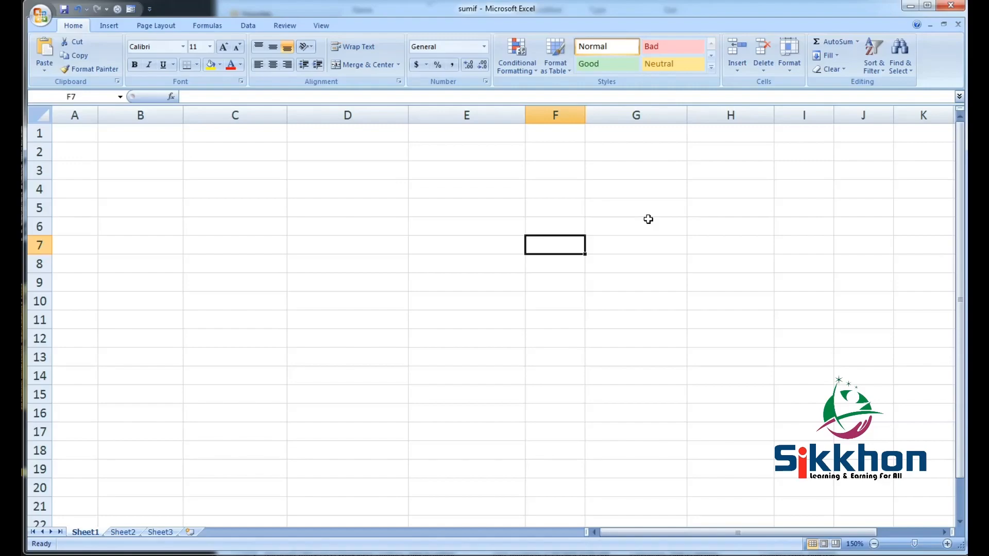
Enter the headers Category in G6 and Total in H6.
left_click(634, 225)
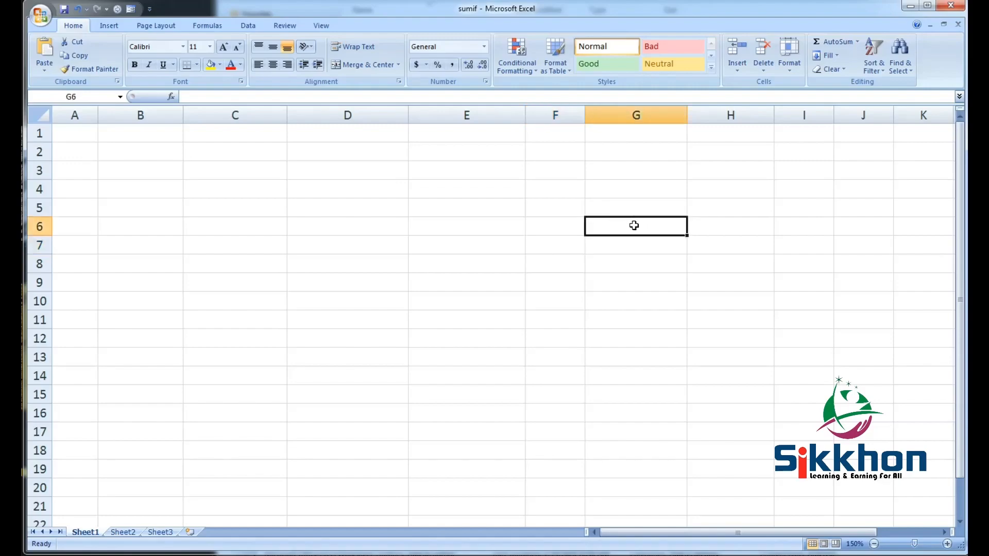
left_click_drag(633, 225, 700, 264)
left_click(647, 228)
type("Ca")
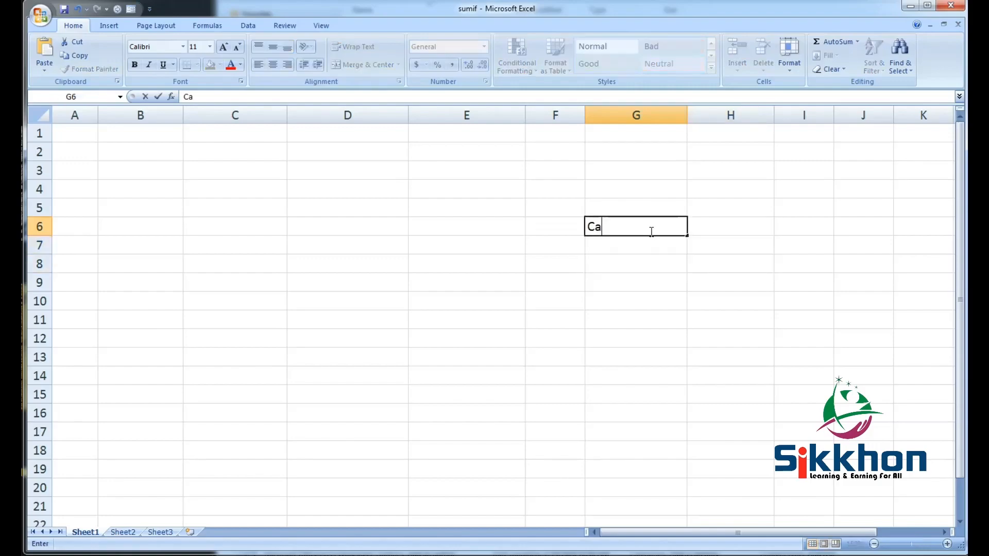
type("tegory")
left_click(719, 229)
type("A")
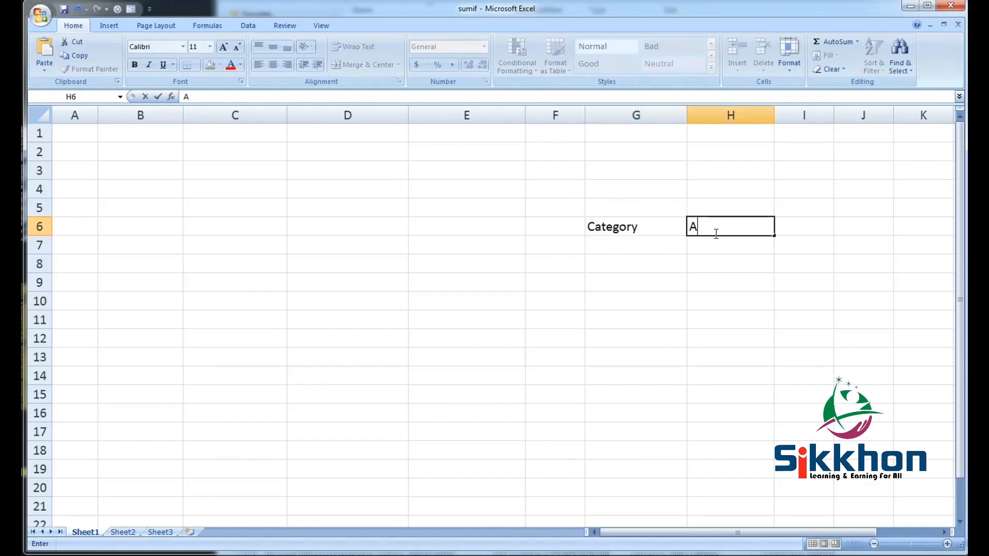
key("BackSpace")
type("Tos")
key("BackSpace")
type("y")
key("BackSpace")
type("tal")
key("Return")
Format G6:H14 as a table with headers in a light blue style, and widen column G slightly.
left_click(699, 232)
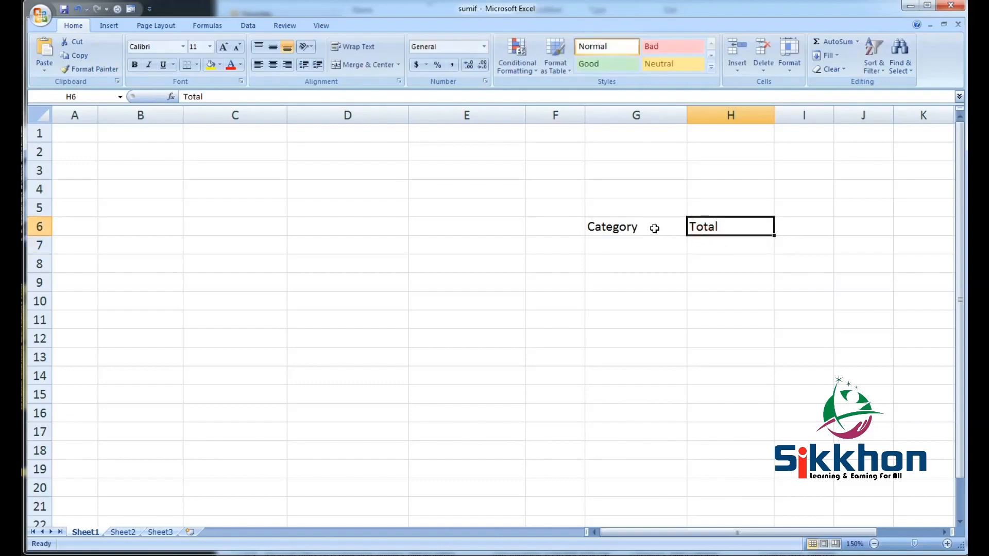
left_click_drag(661, 226, 710, 372)
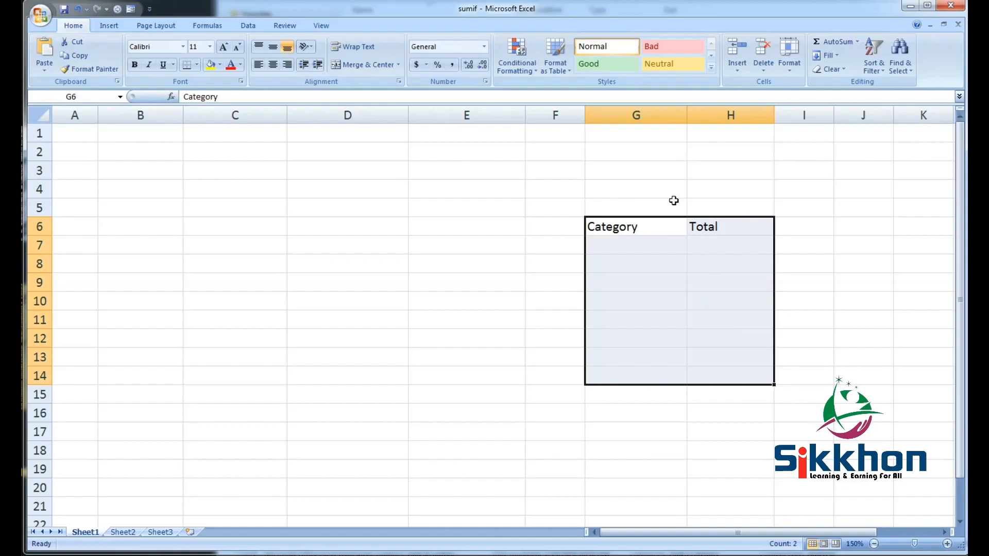
left_click(559, 52)
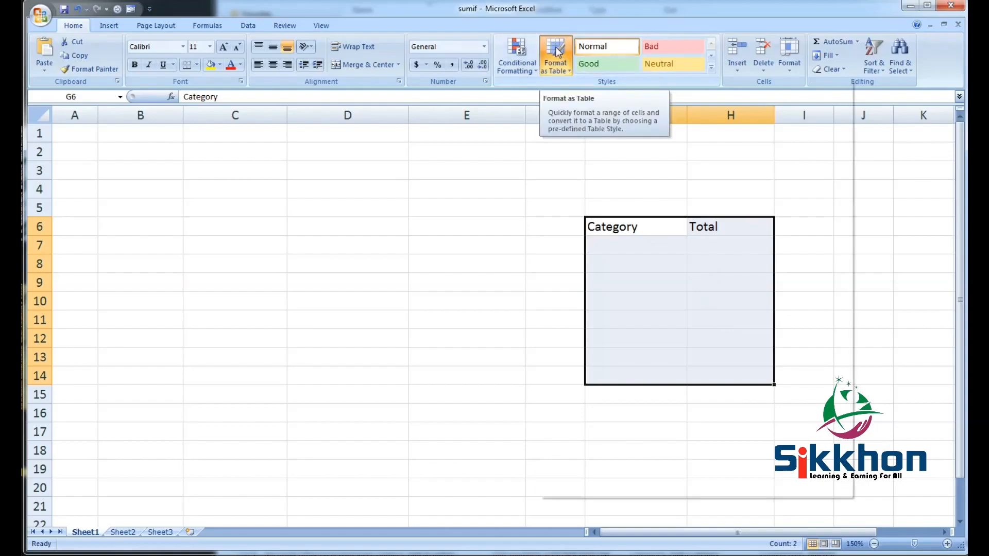
left_click(607, 189)
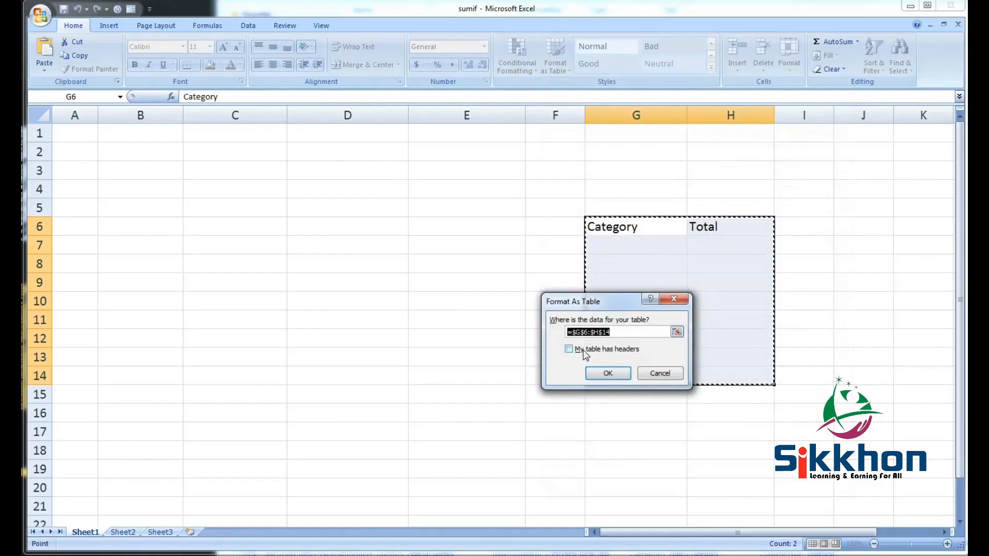
left_click(583, 351)
left_click(616, 374)
left_click(704, 282)
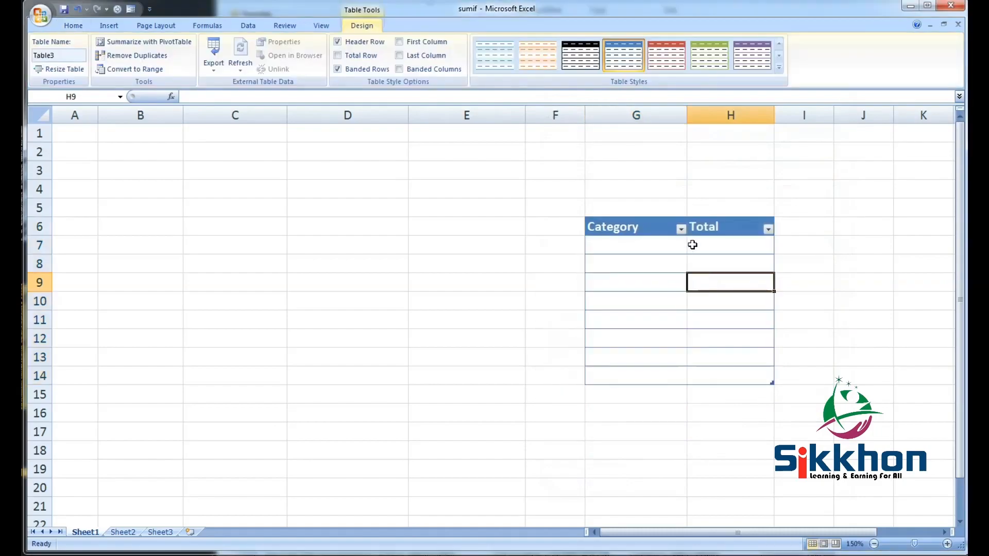
left_click_drag(687, 118, 691, 119)
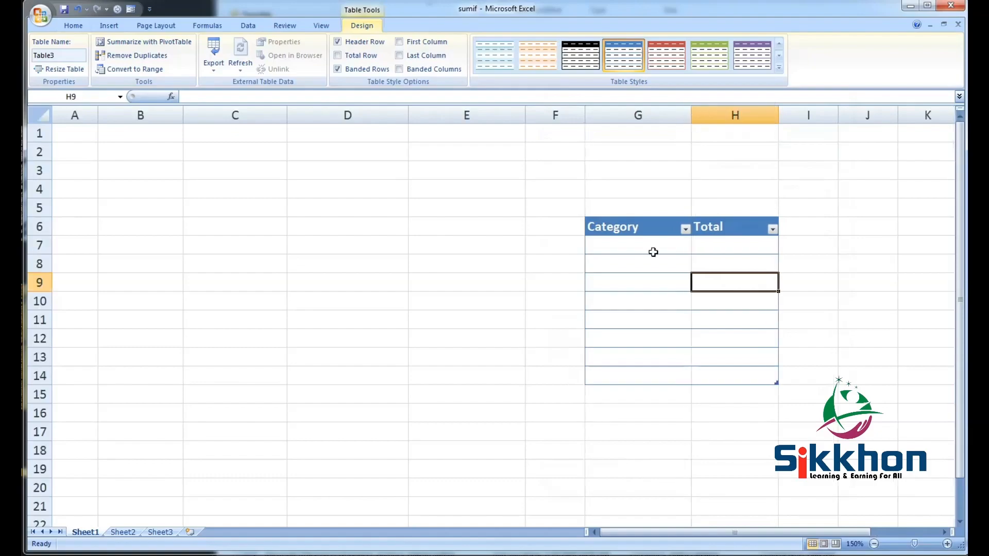
Enter the categories Salary in G7 and Office rent in G8 of the new table.
left_click(649, 249)
type("Sa")
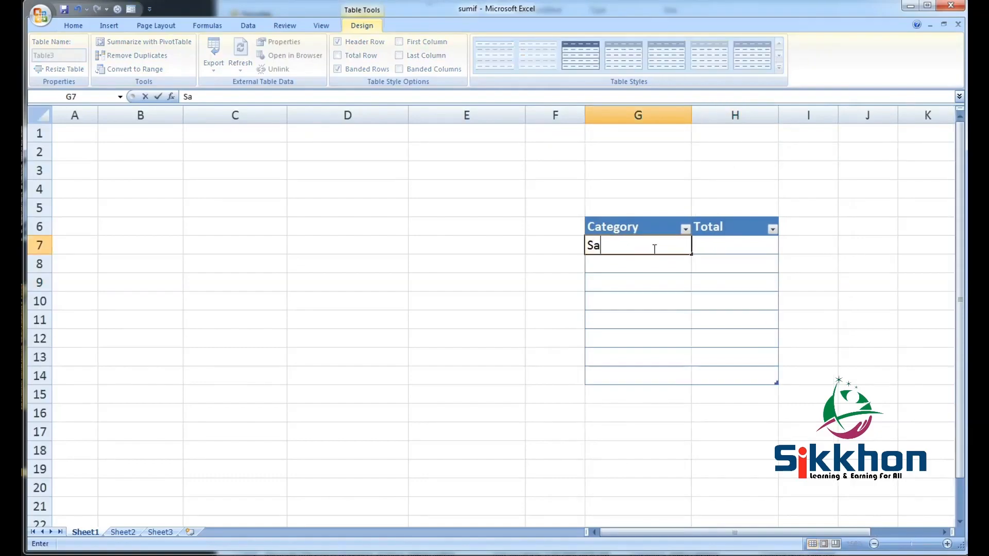
type("lary")
key("Tab")
key("Return")
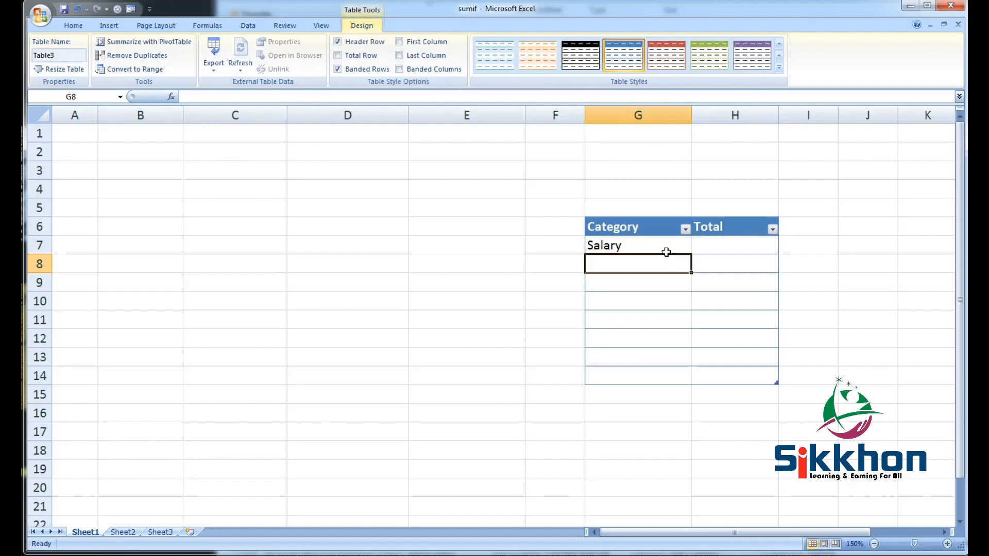
type("Offic")
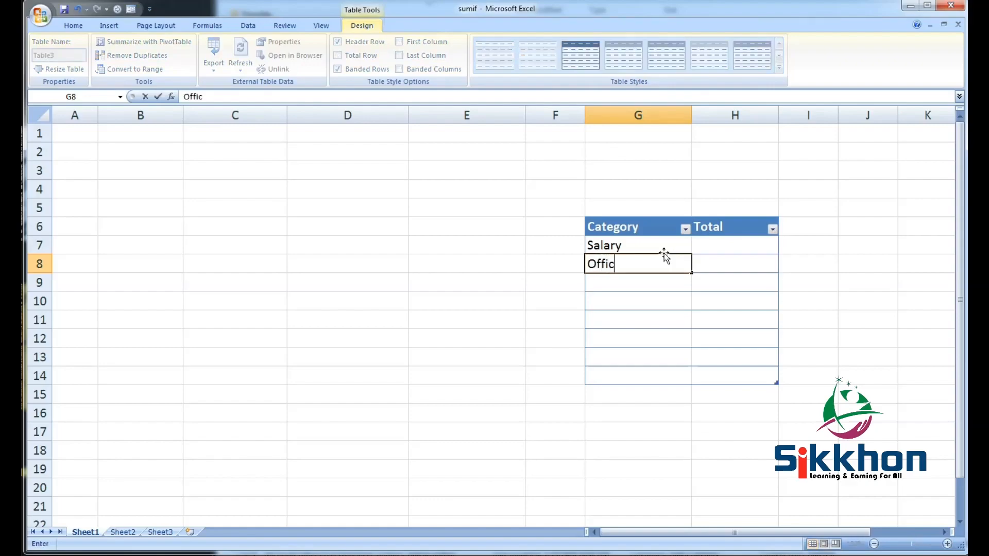
type("e rent")
key("Return")
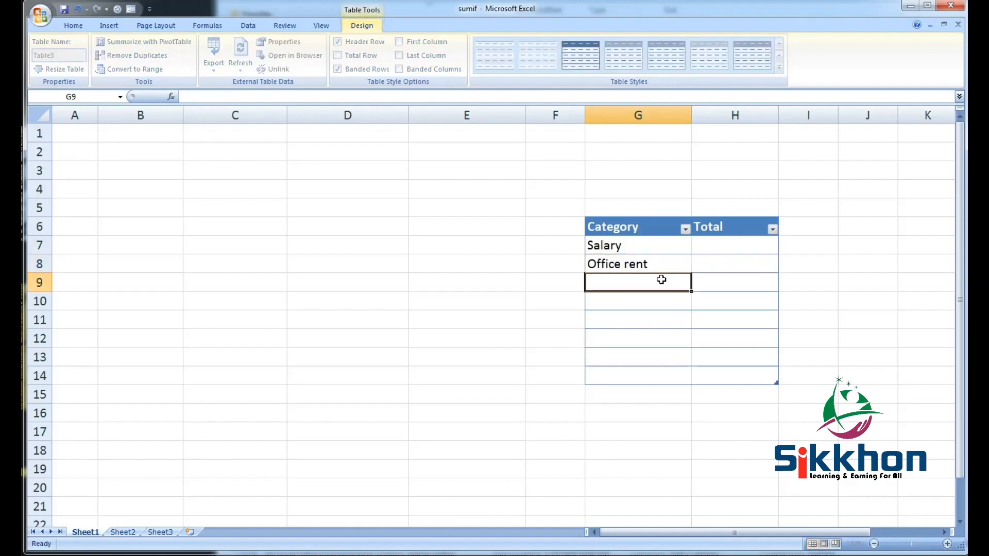
Add the categories Daily Nasta, Marketing and Client Payment in cells G9 to G11.
type("A")
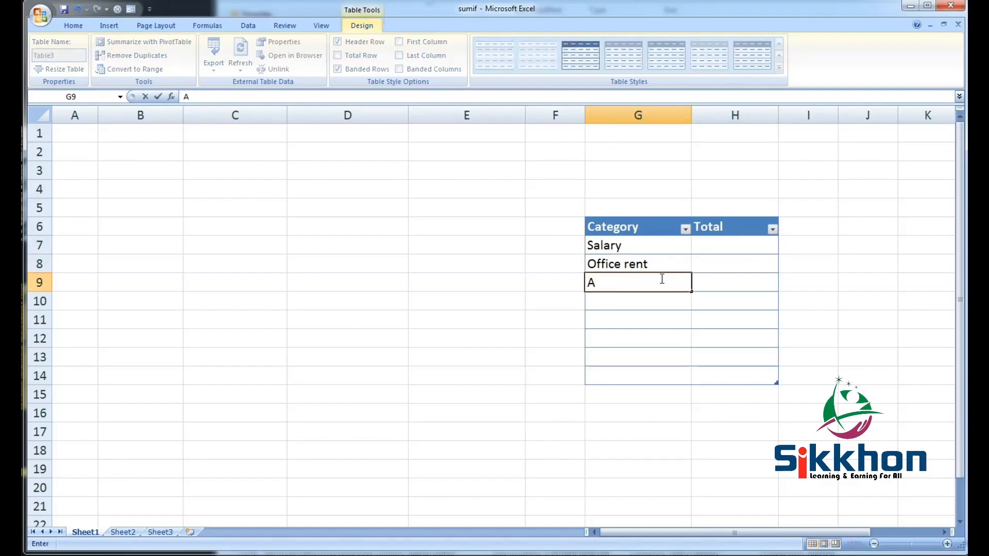
key("BackSpace")
type("Daily Nas")
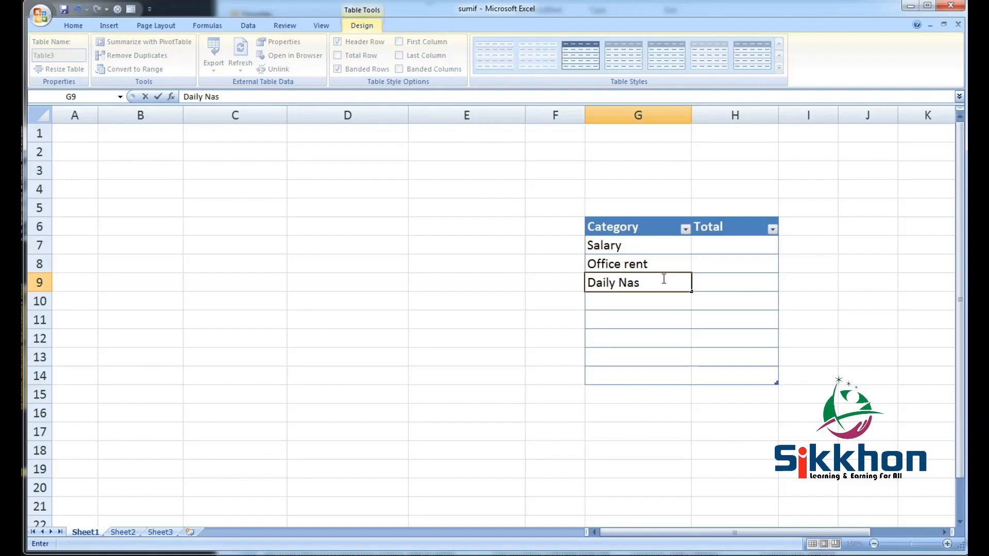
type("ta")
left_click(643, 302)
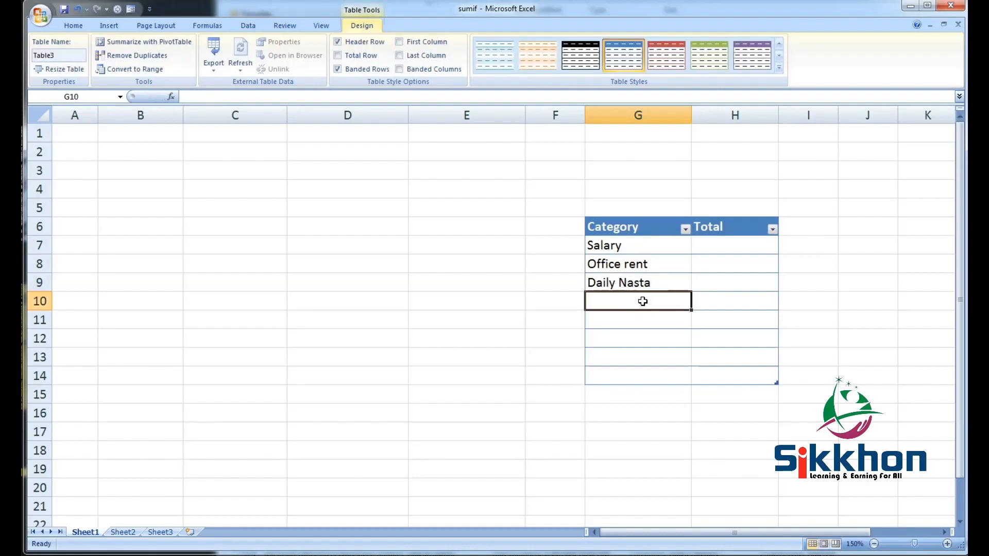
type("Mar")
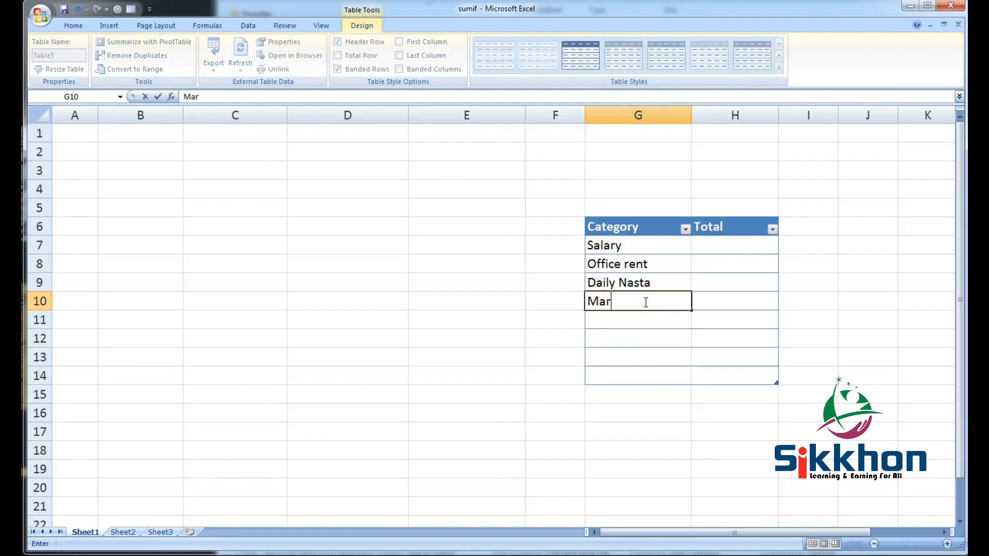
type("keting")
left_click(650, 318)
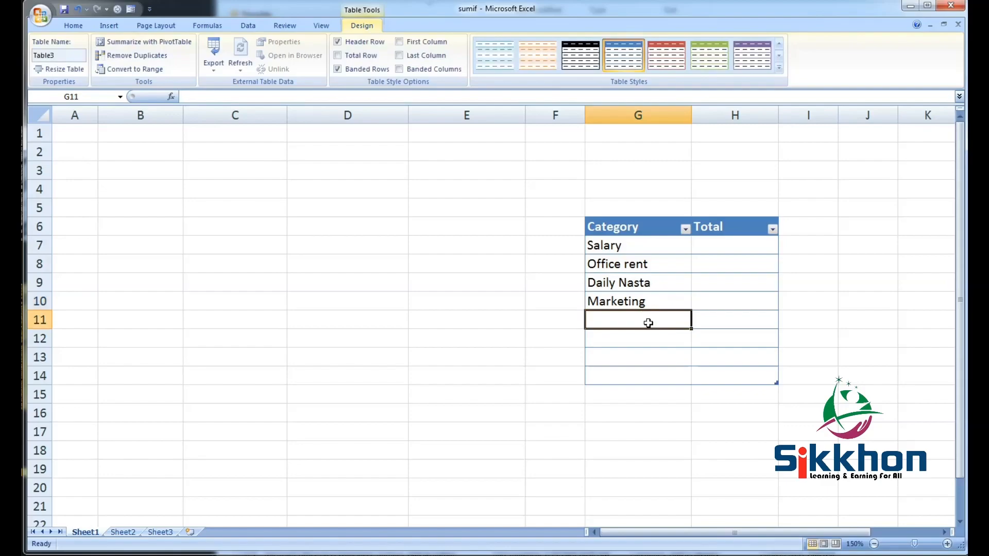
type("C")
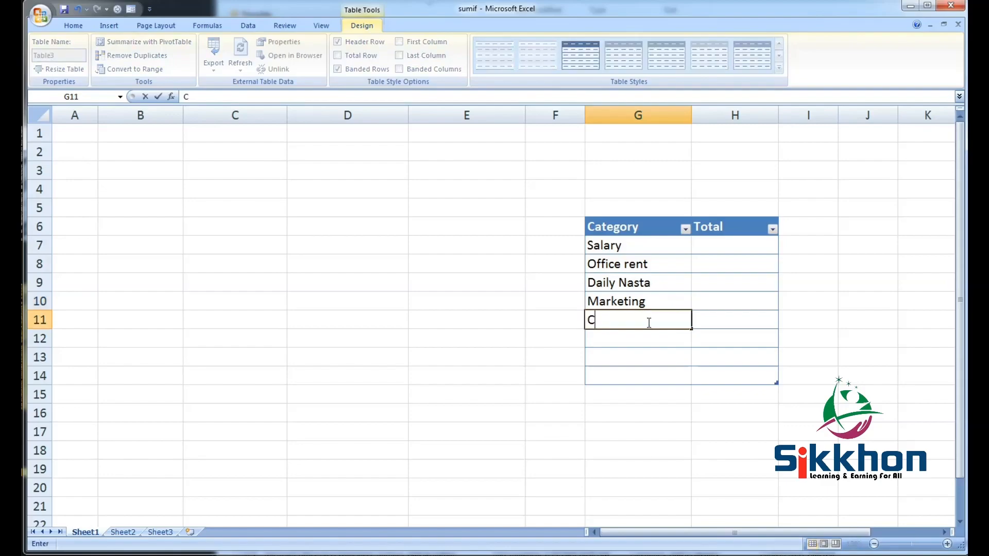
type("lient Payment")
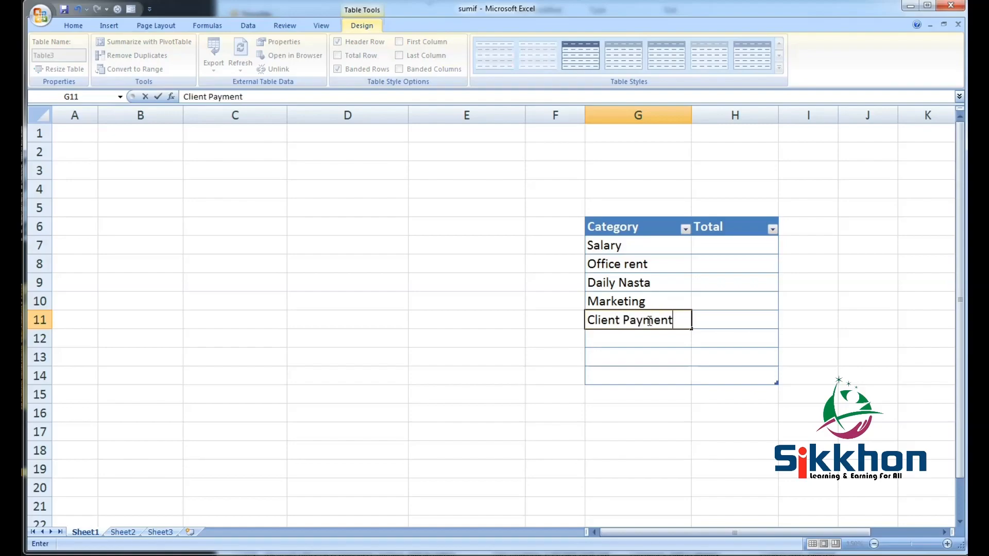
left_click(740, 317)
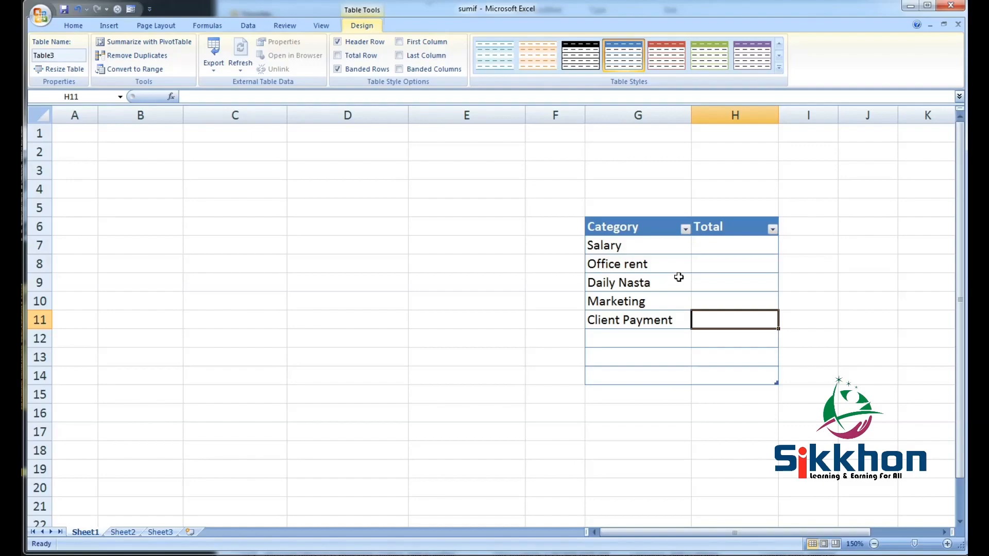
Enter the expense list headers Date, Category, Details and Amount in cells B5 to E5.
left_click(138, 214)
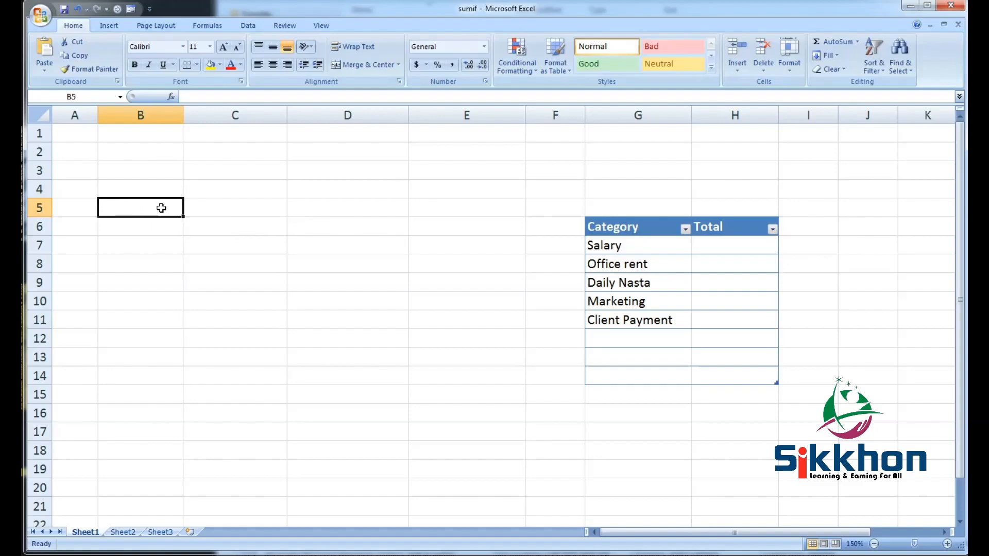
type("Date")
left_click(233, 207)
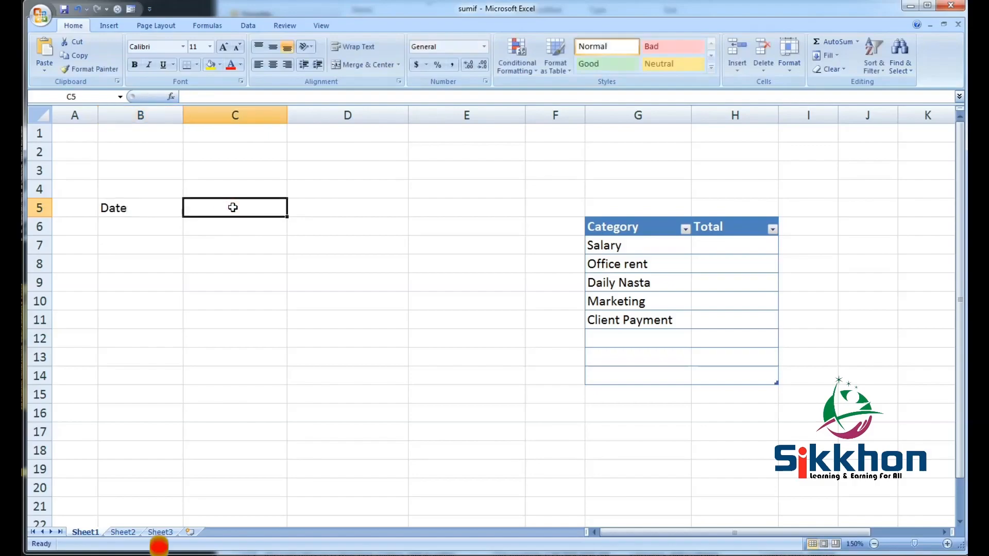
type("Categ")
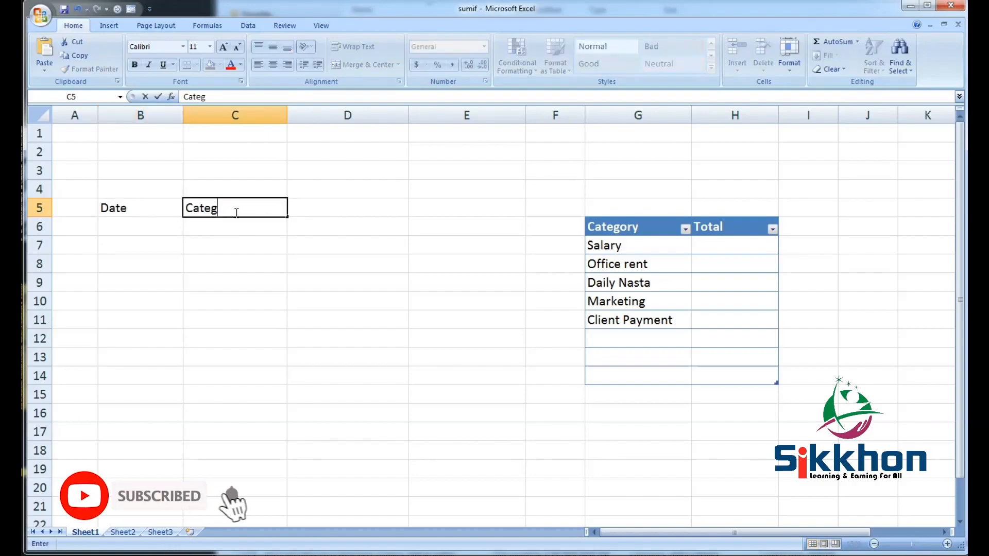
type("ory")
left_click(322, 210)
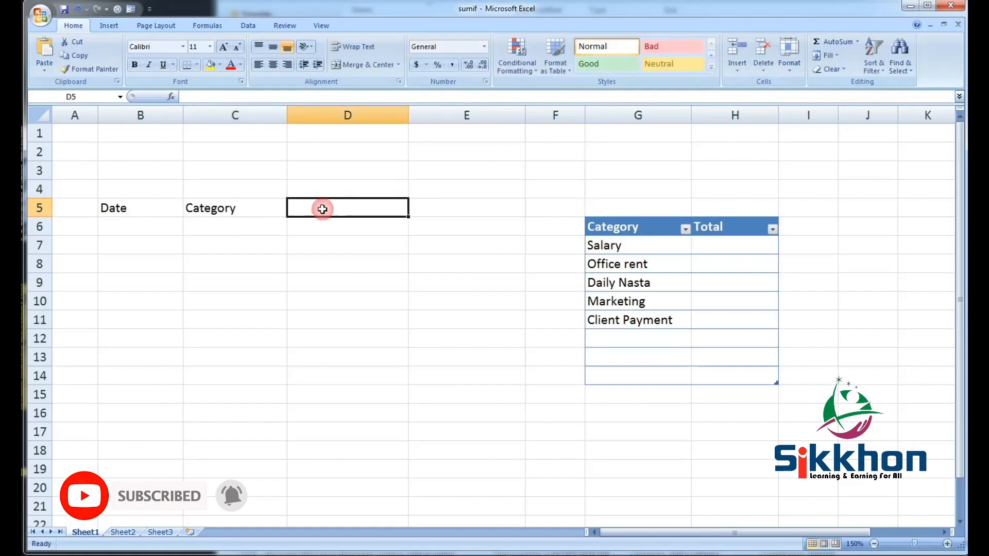
type("Detail")
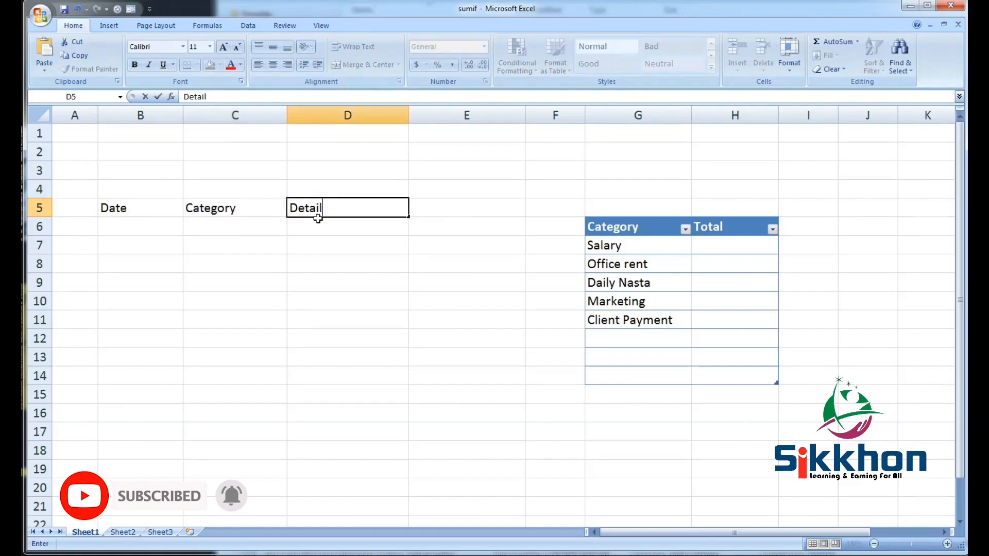
type("s")
left_click(440, 206)
type("Amo")
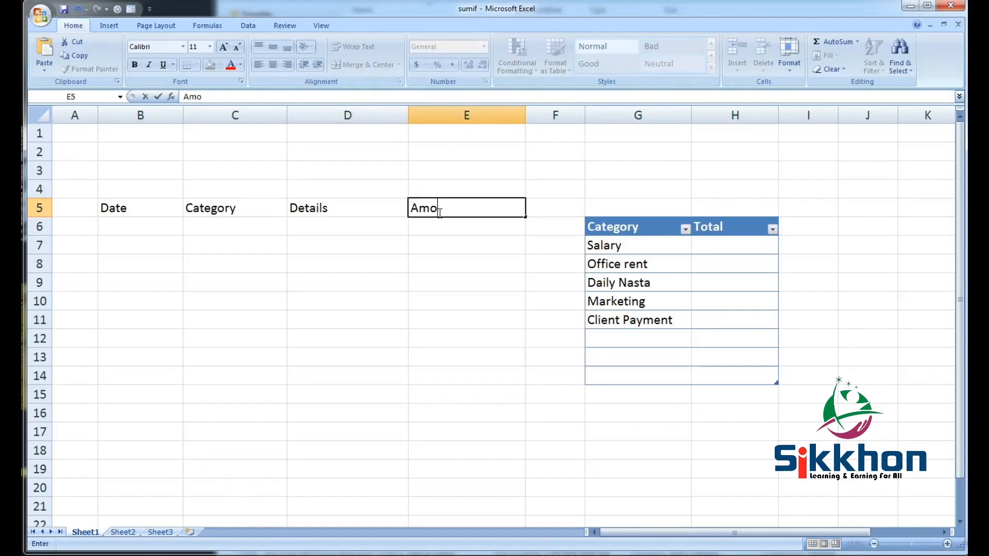
type("unt")
left_click(281, 227)
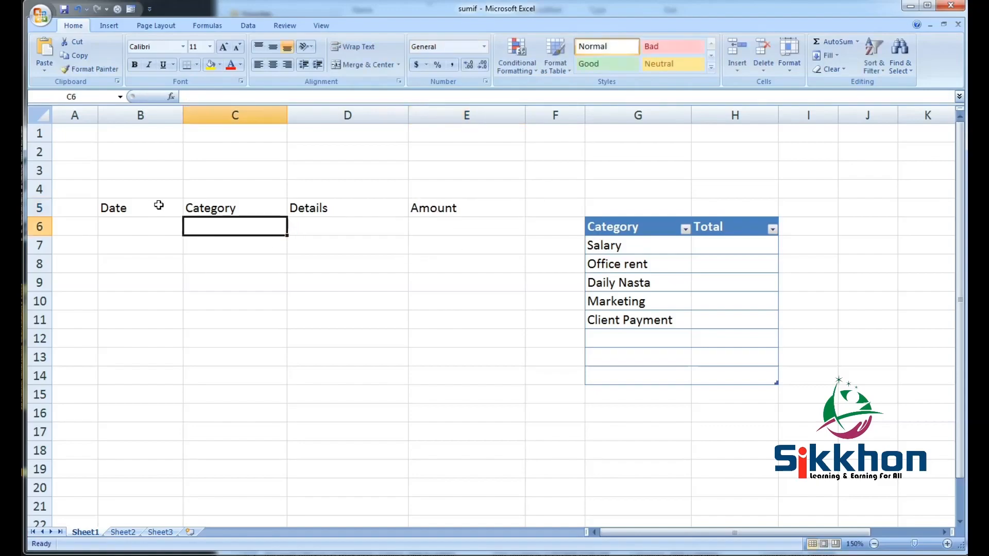
Format the range B5:E20 as a table with headers, using the same light blue style as the category table.
left_click_drag(159, 205, 462, 486)
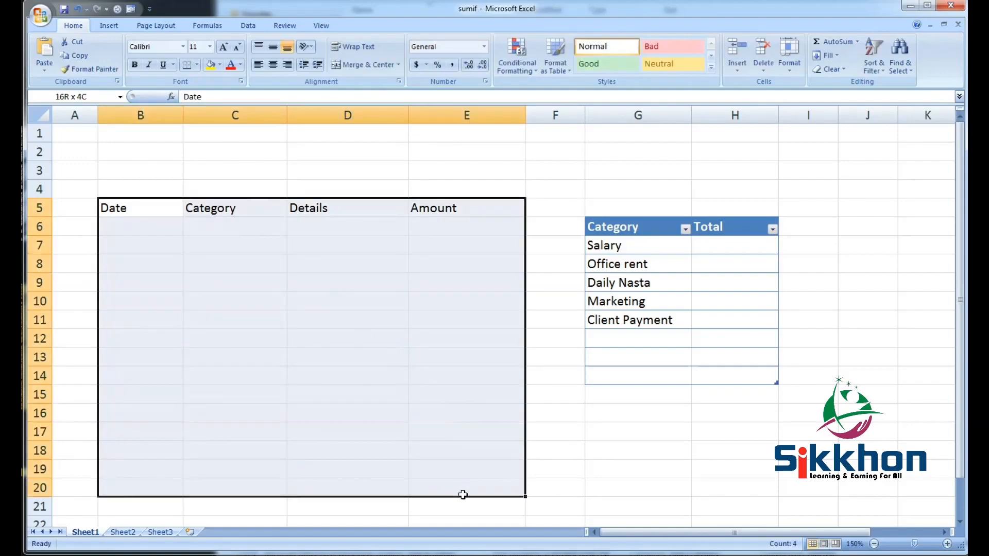
left_click_drag(463, 494, 462, 495)
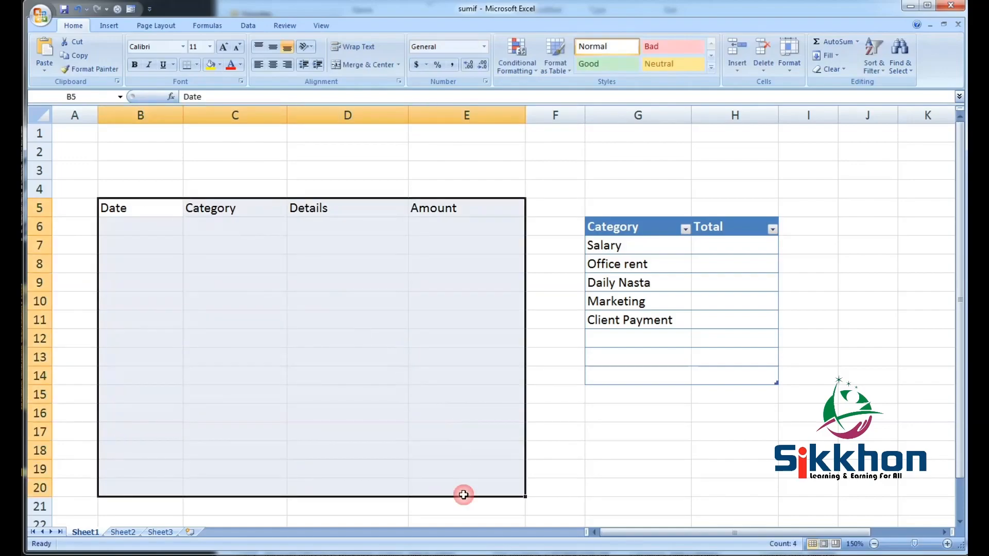
left_click(555, 57)
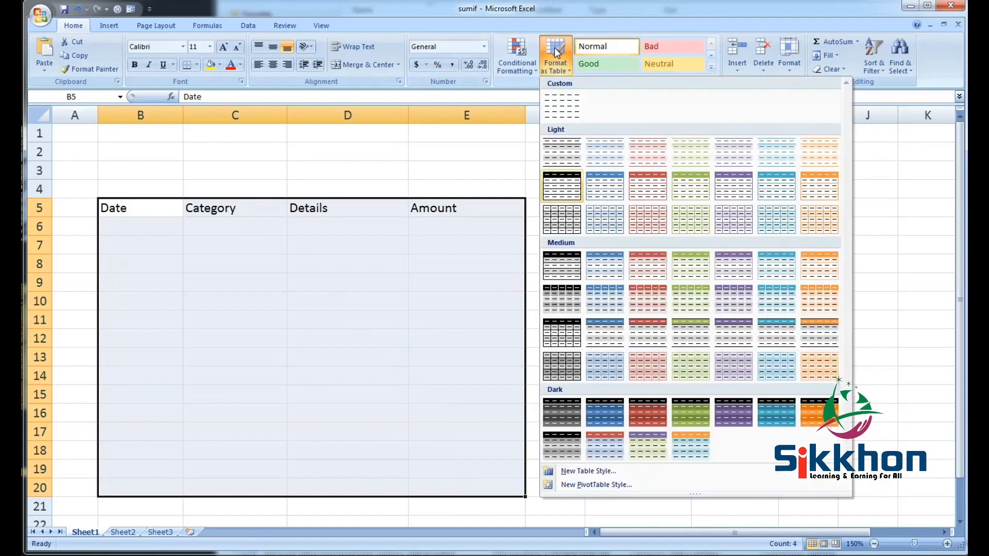
left_click(611, 189)
left_click(594, 352)
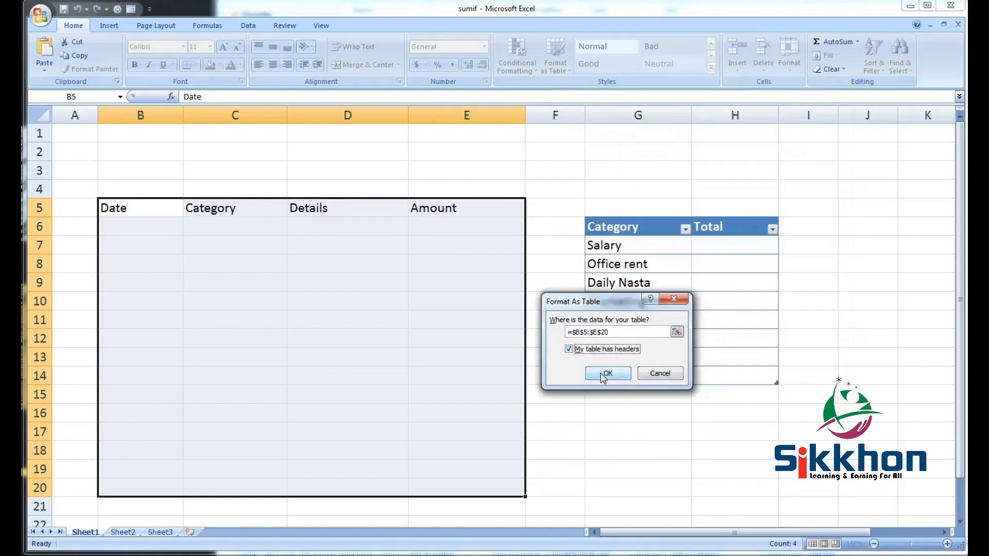
left_click(601, 373)
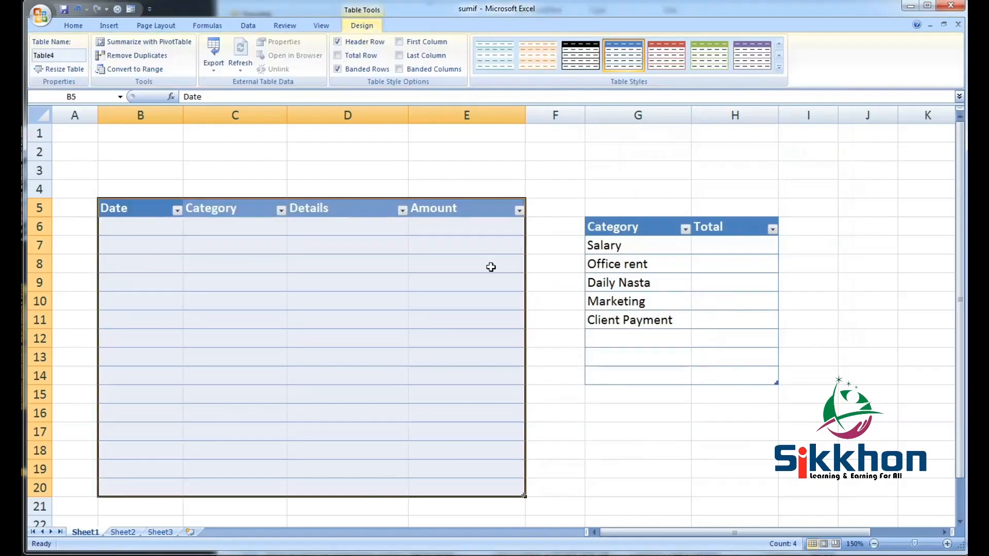
left_click(490, 162)
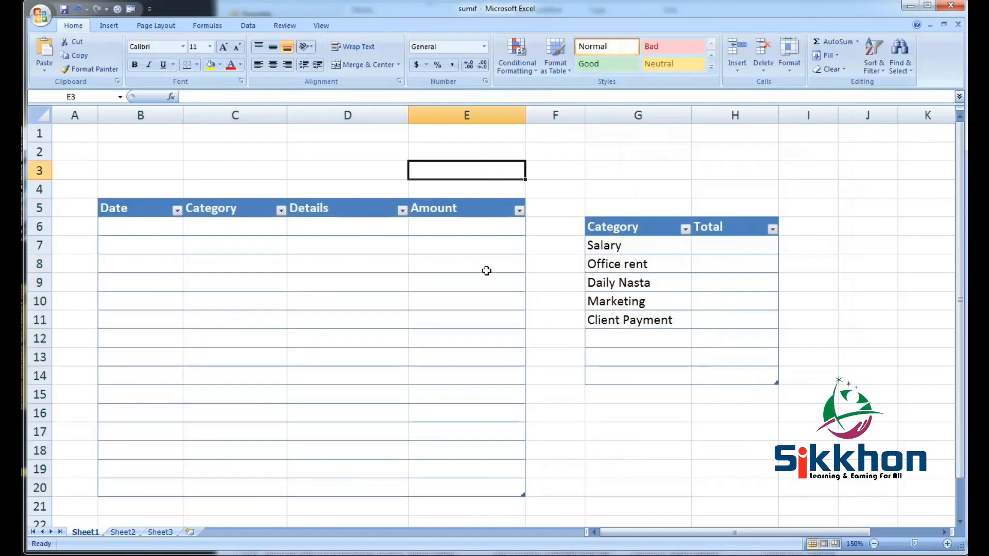
left_click(216, 281)
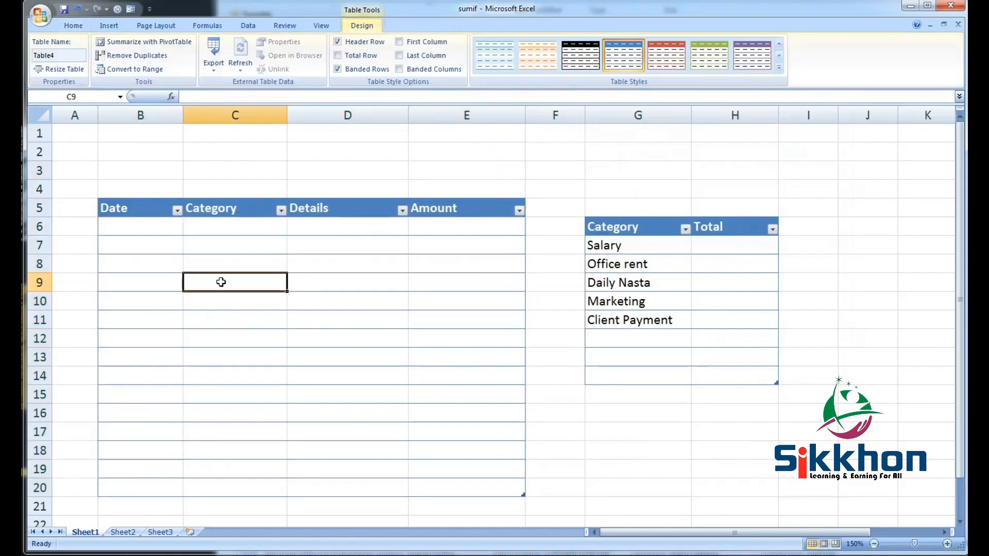
left_click(136, 263)
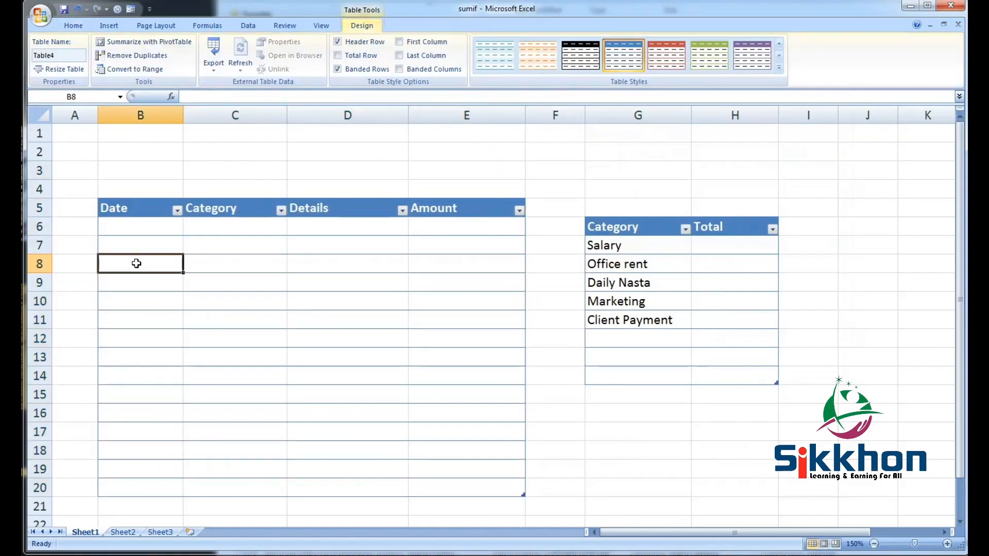
left_click(712, 260)
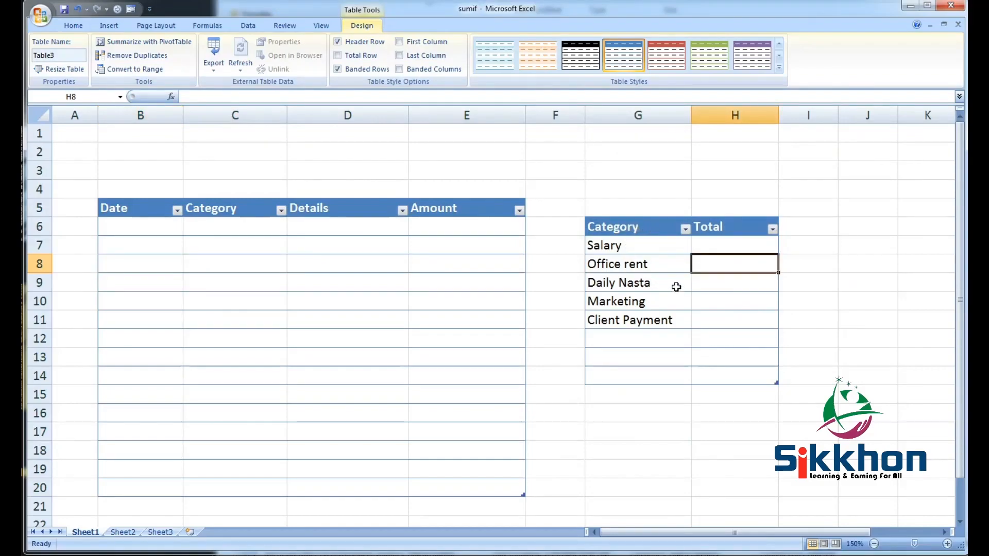
Enter the date 01-01-2020 in cell B6 of the expense table.
left_click(129, 228)
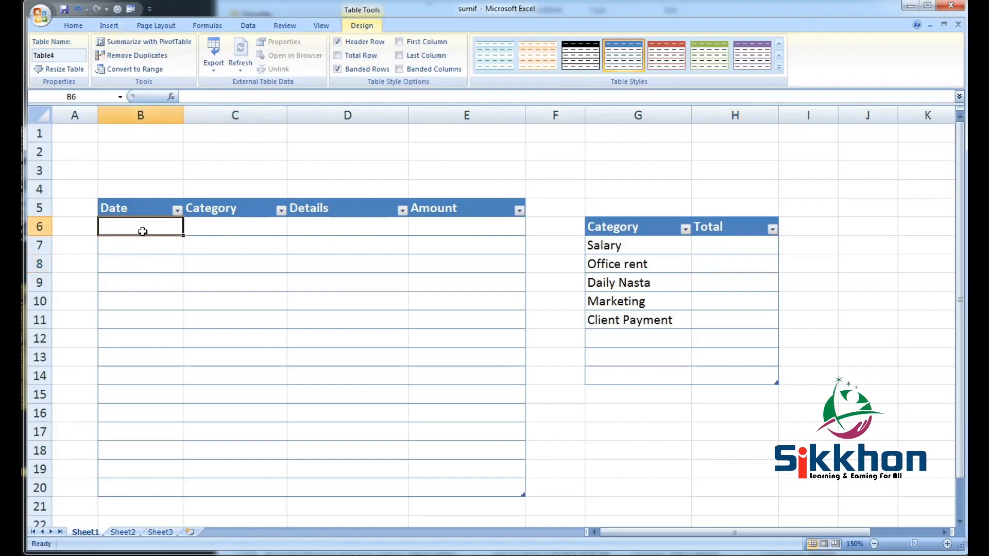
type("01")
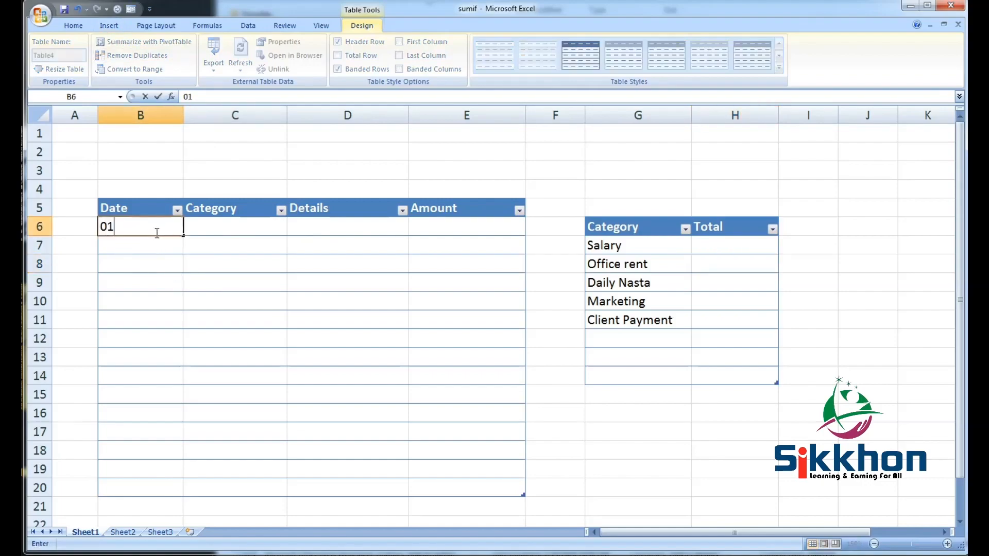
type("-01-2020")
left_click(216, 230)
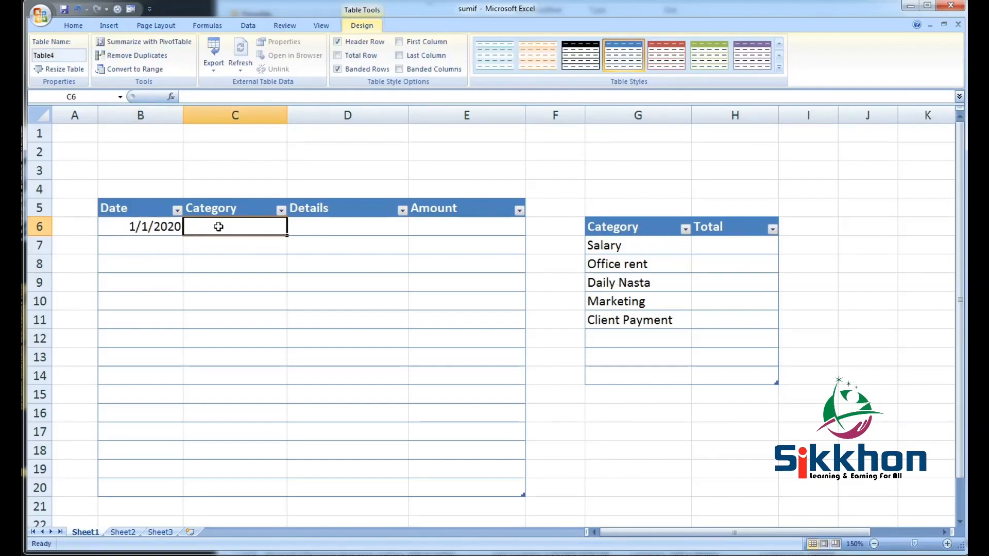
Look through the category names in column G of the summary table to choose one for the first expense.
left_click(657, 266)
left_click(633, 302)
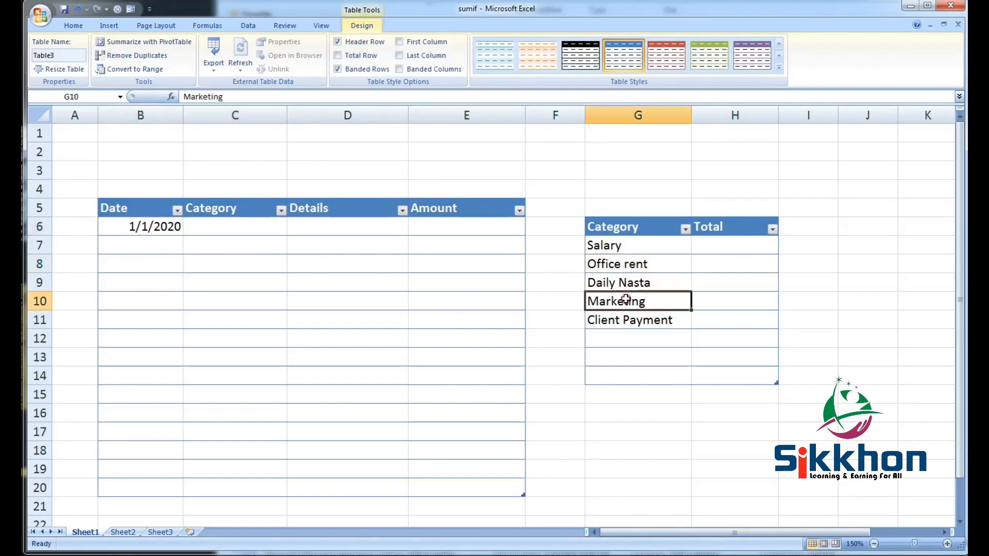
left_click(638, 340)
left_click(629, 303)
left_click(635, 282)
left_click(623, 265)
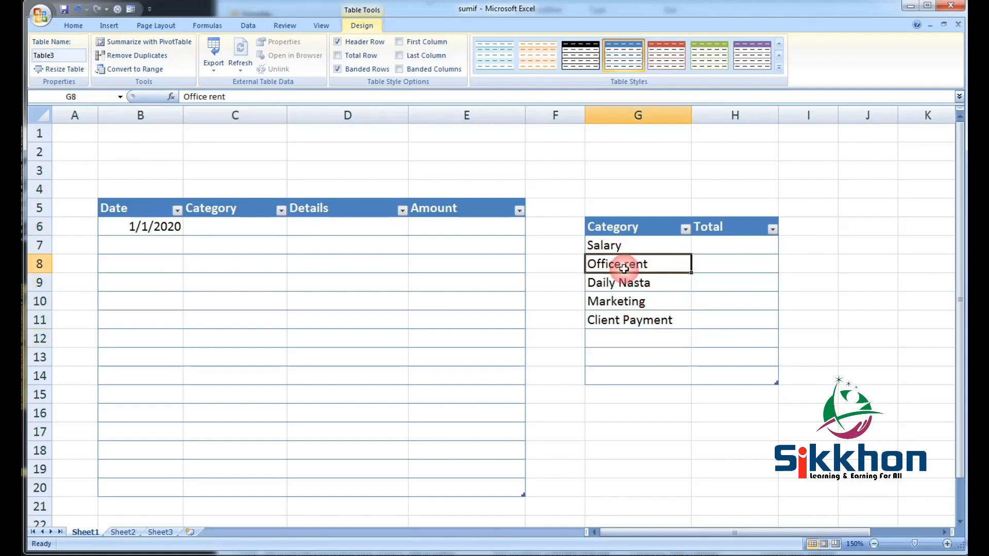
left_click(608, 247)
left_click(620, 288)
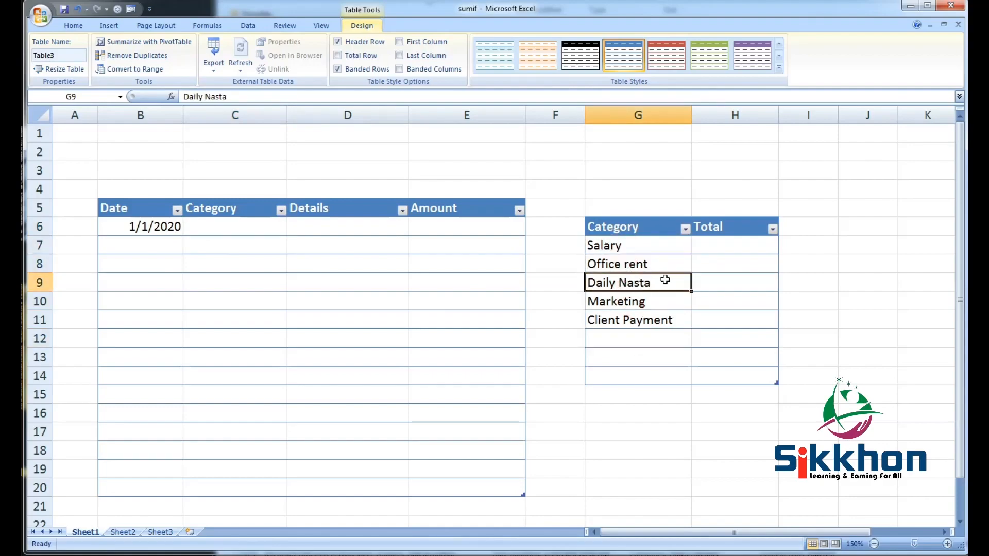
Complete the first expense row with the category Daily Nasta in C6 and the amount 250 in E6.
left_click(240, 228)
type("Dail")
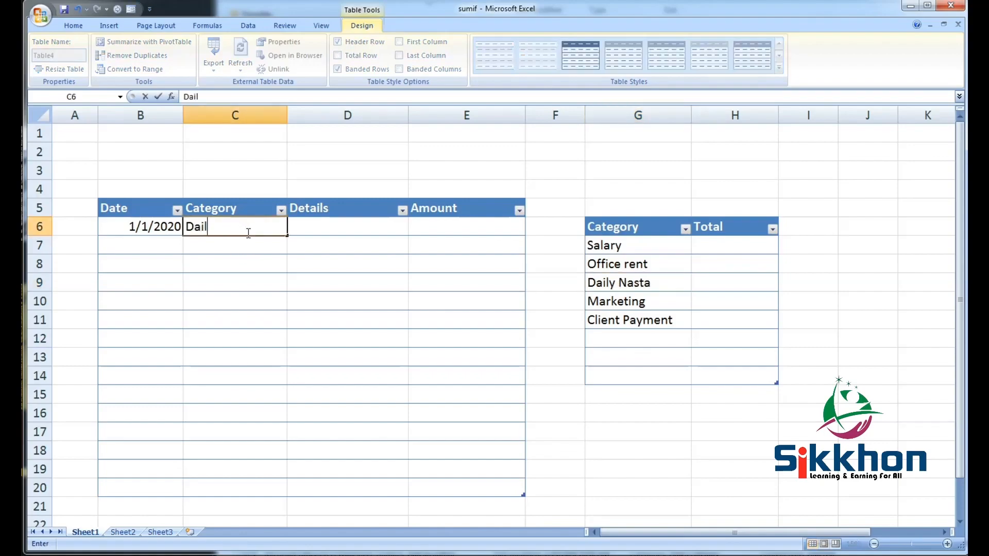
type("y Nasta")
left_click(434, 242)
left_click(435, 226)
type("250")
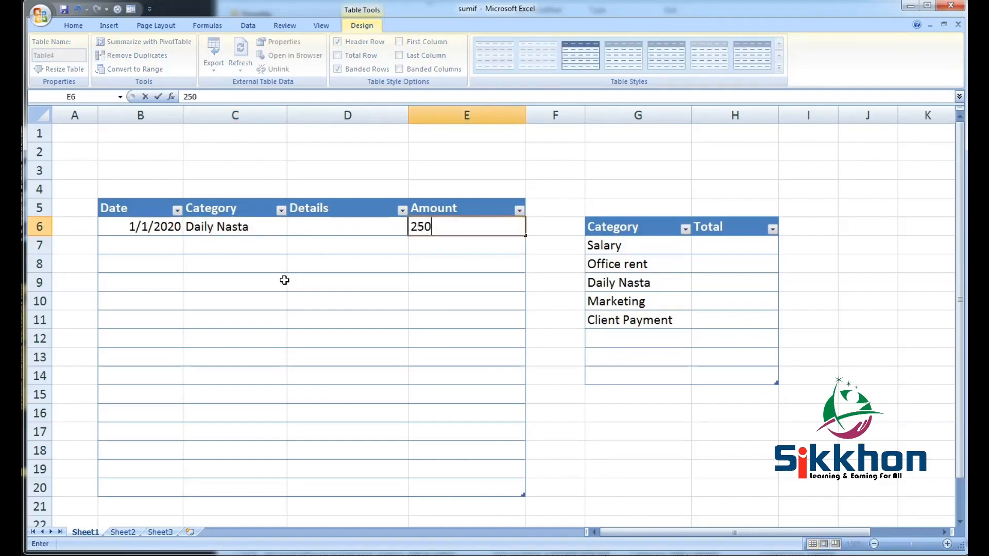
Fill expense row 7 with the date 01-01-2020, category Salary, the employee's name as details and the amount 10000.
left_click(161, 247)
type("01")
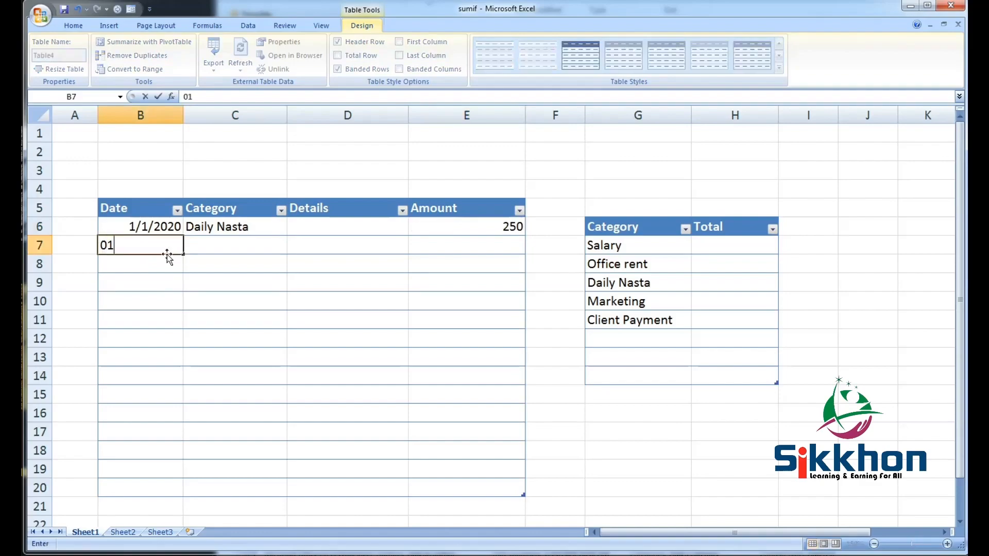
type("-01-2020")
left_click(216, 252)
type("S")
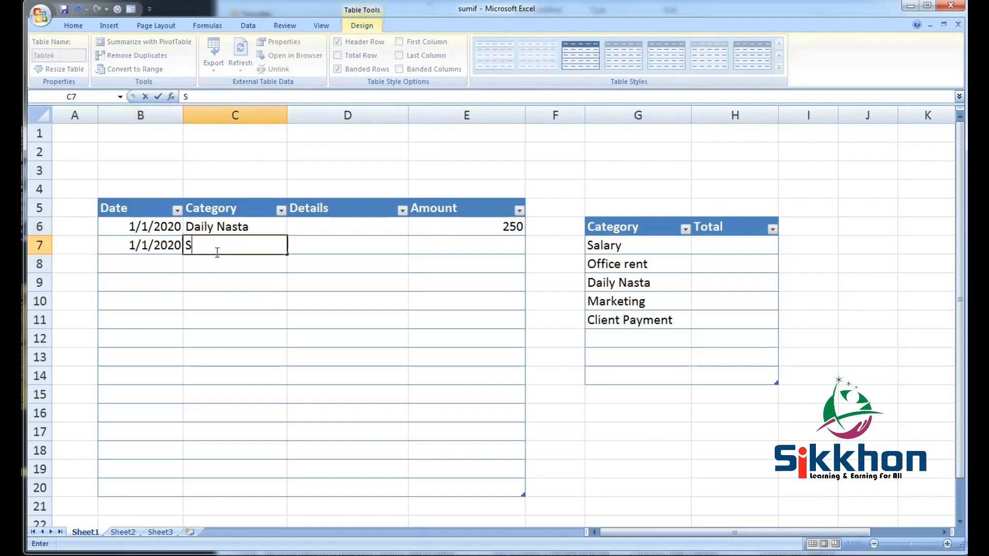
type("Alary")
key("Tab")
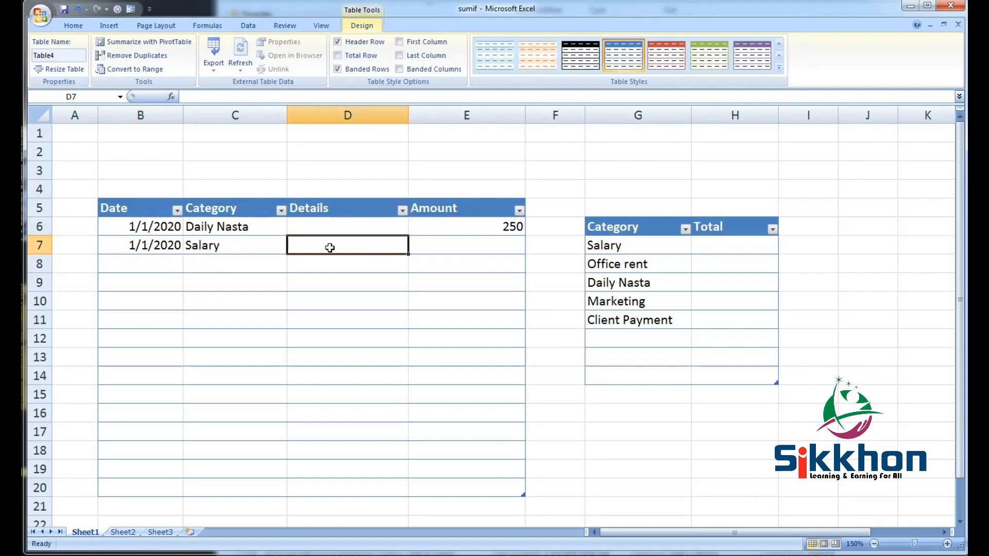
type("Kama;")
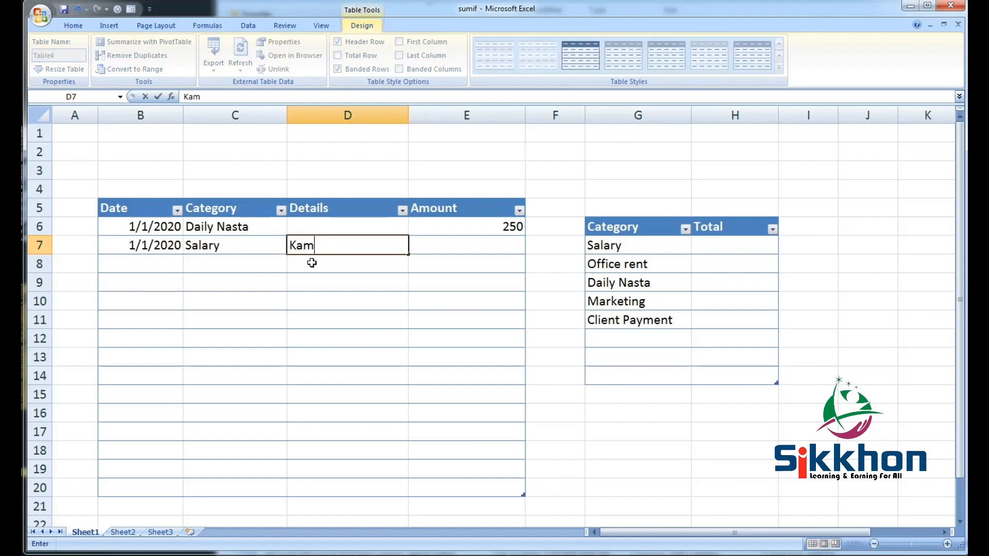
left_click(480, 247)
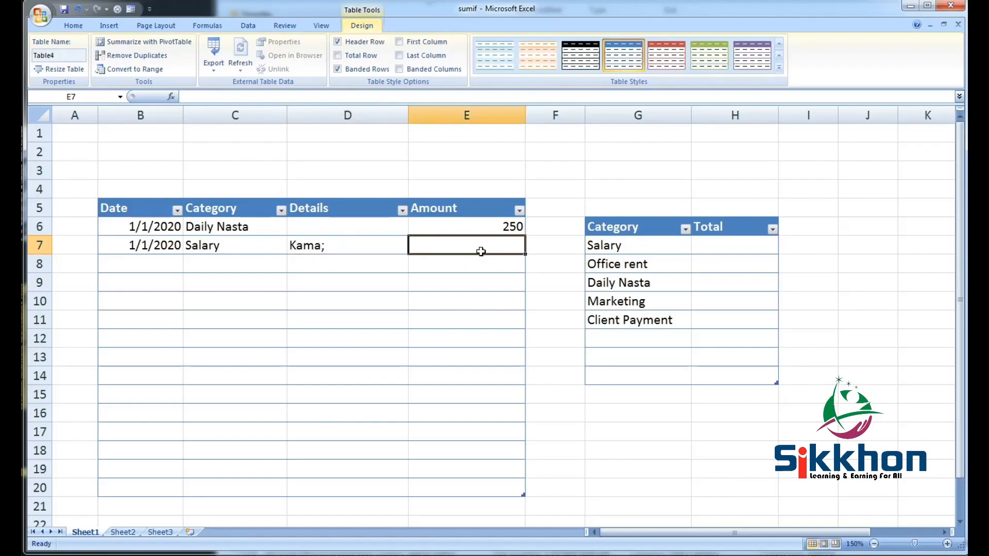
type("10000")
Enter the date 05-01-2020 in B8 and the category Daily Nasta in C8.
left_click(149, 259)
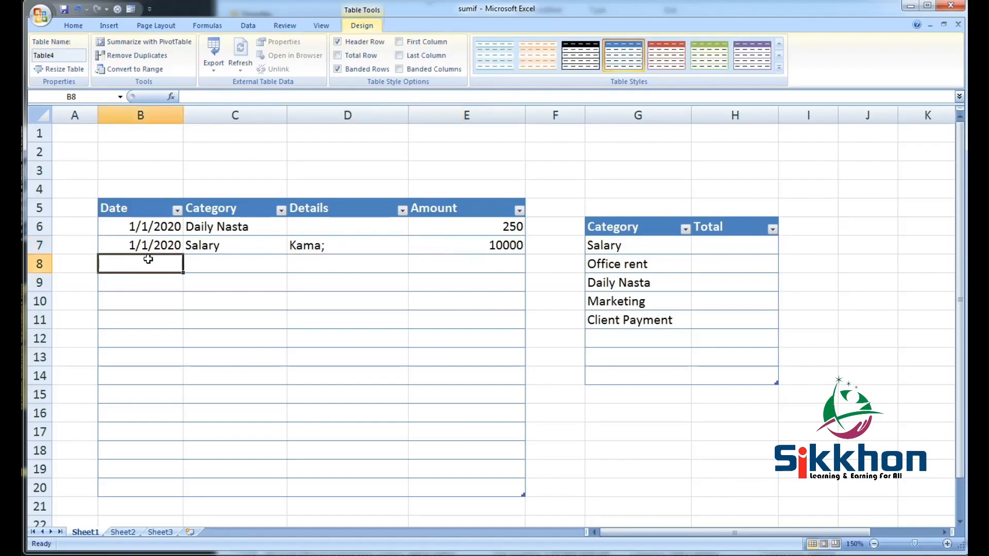
type("05")
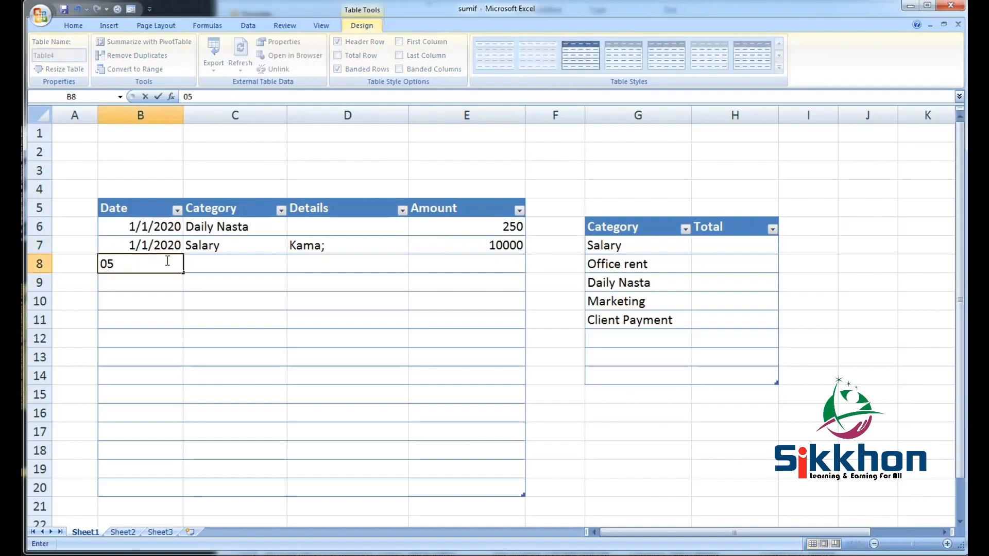
type("-01-2020")
left_click(224, 268)
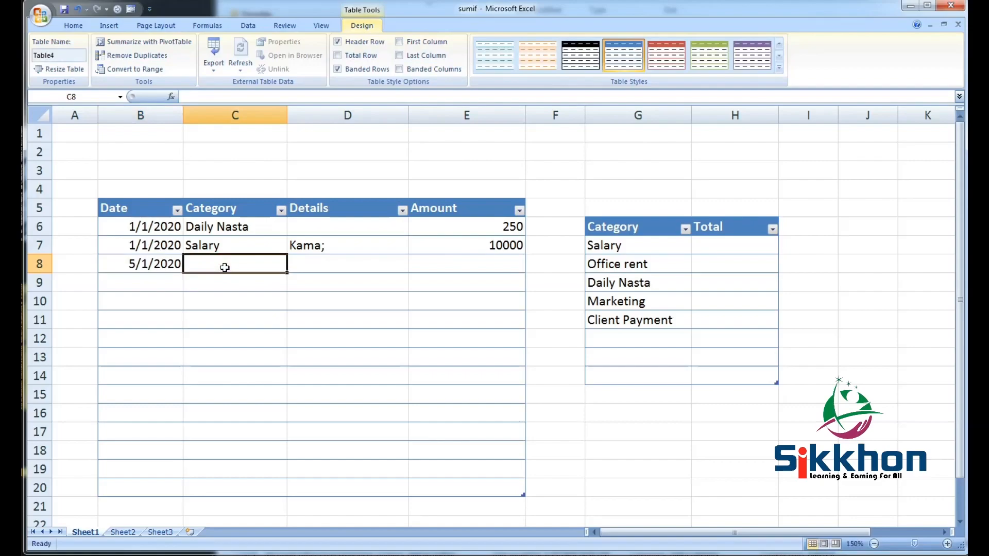
type("Dail")
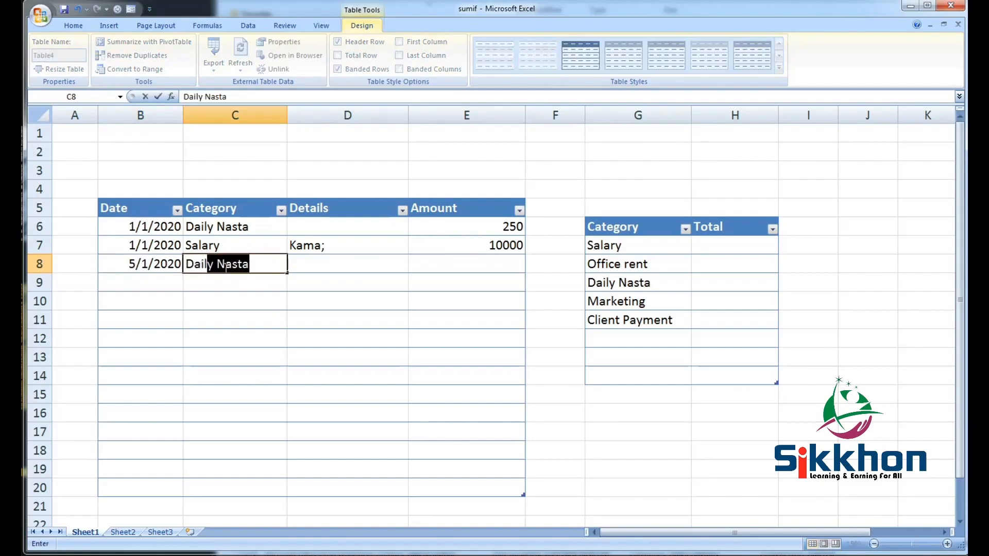
type("y Nasta")
left_click(315, 263)
left_click(476, 268)
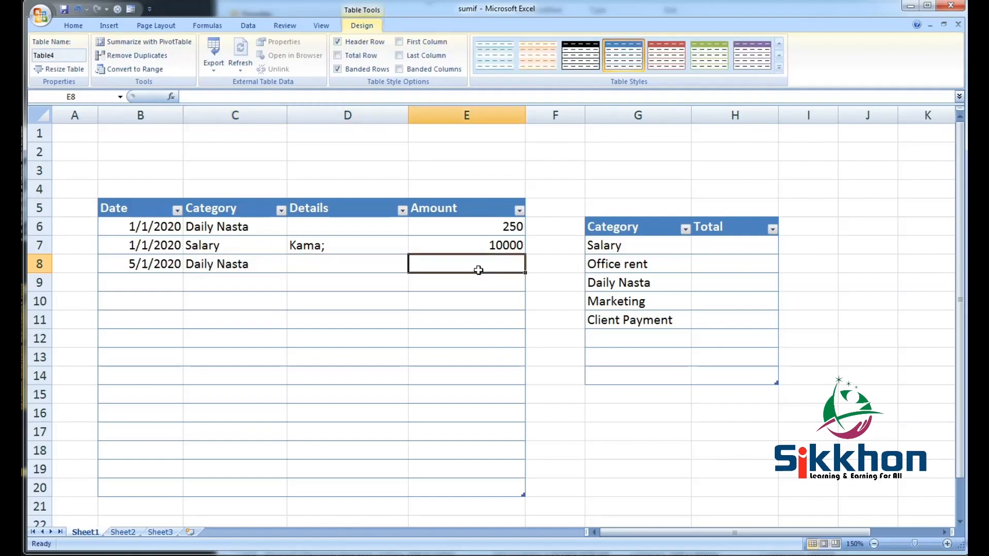
Correct the mistyped last letter of the employee's name in D7 and enter the amount 500 in E8.
left_click(354, 248)
double_click(353, 249)
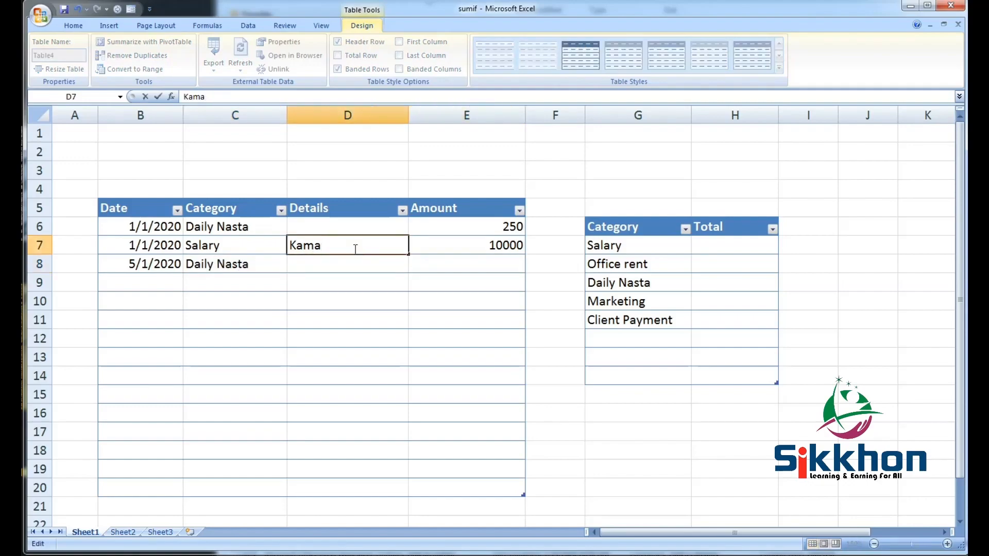
type("l")
left_click(471, 262)
type("500")
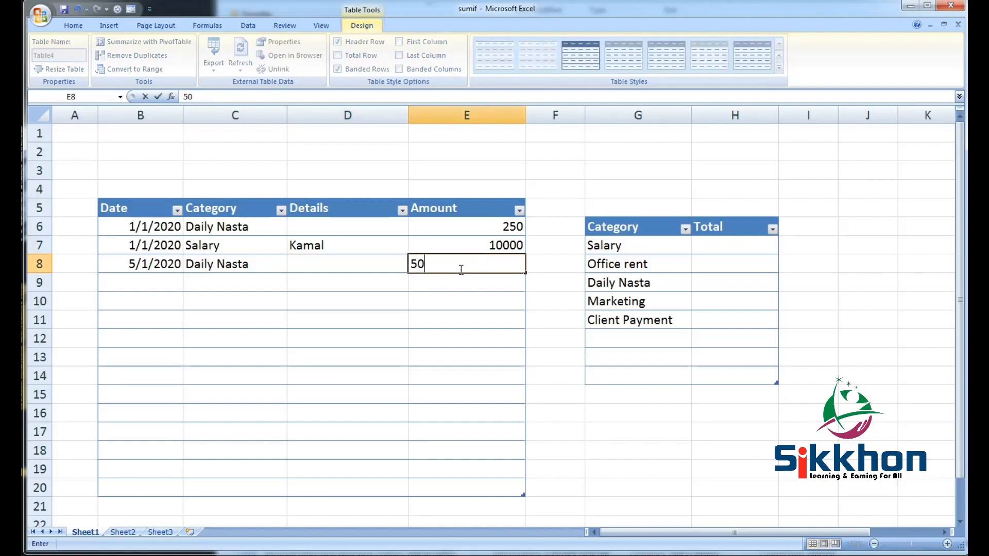
Enter the date 05-01-2020 in cell B9 for the fourth expense.
left_click(149, 279)
type("05")
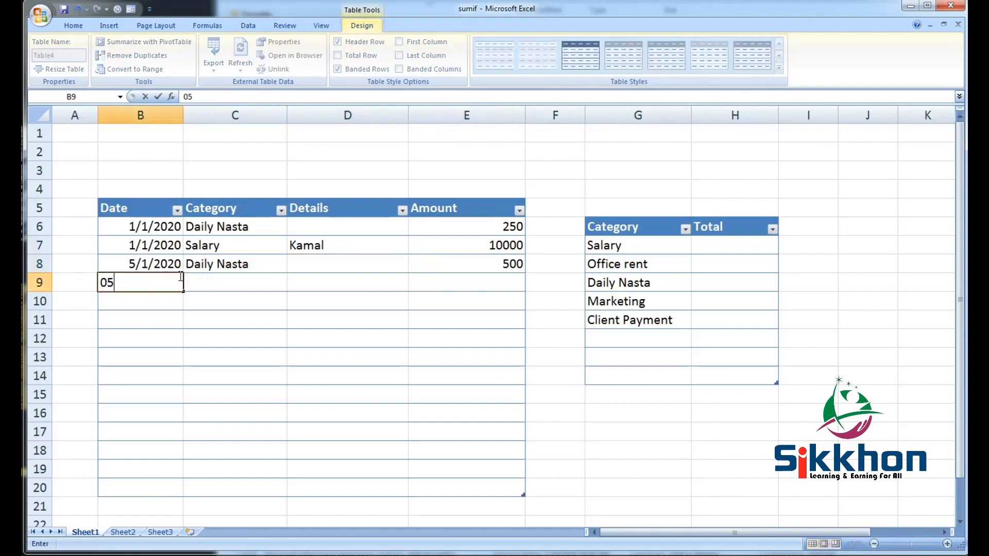
type("-01-2020")
Enter the category Salary in cell C9 of the fourth expense row.
left_click(231, 284)
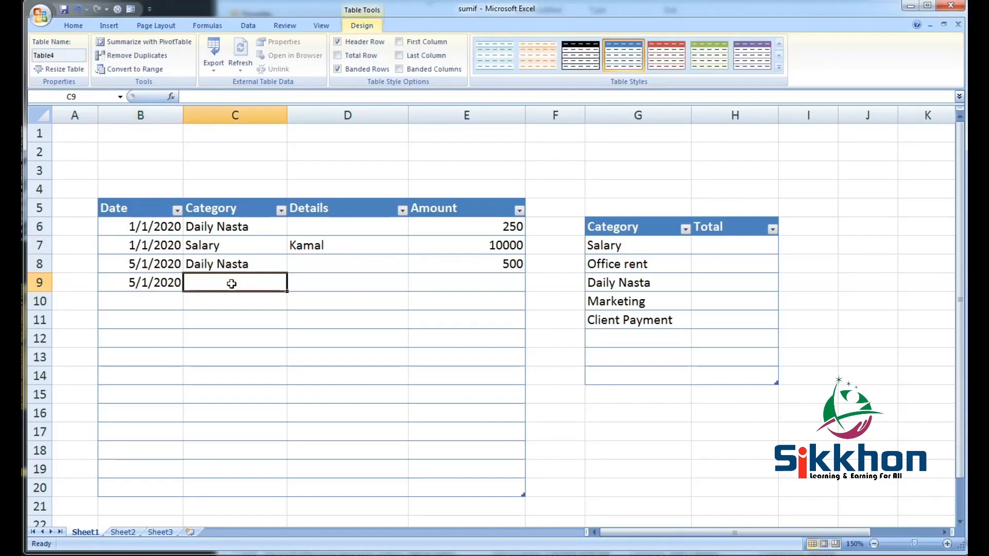
type("Hase")
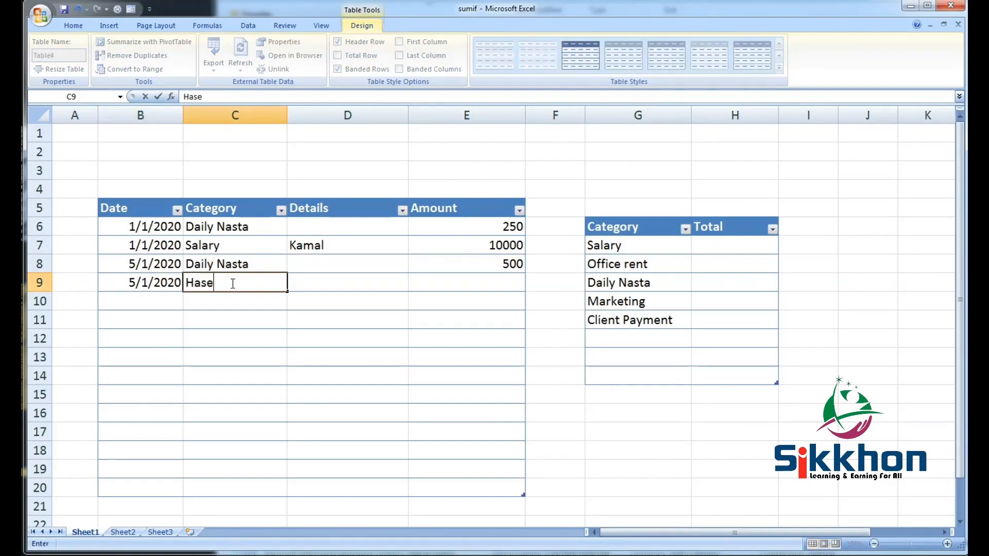
type("m")
left_click_drag(256, 279, 149, 281)
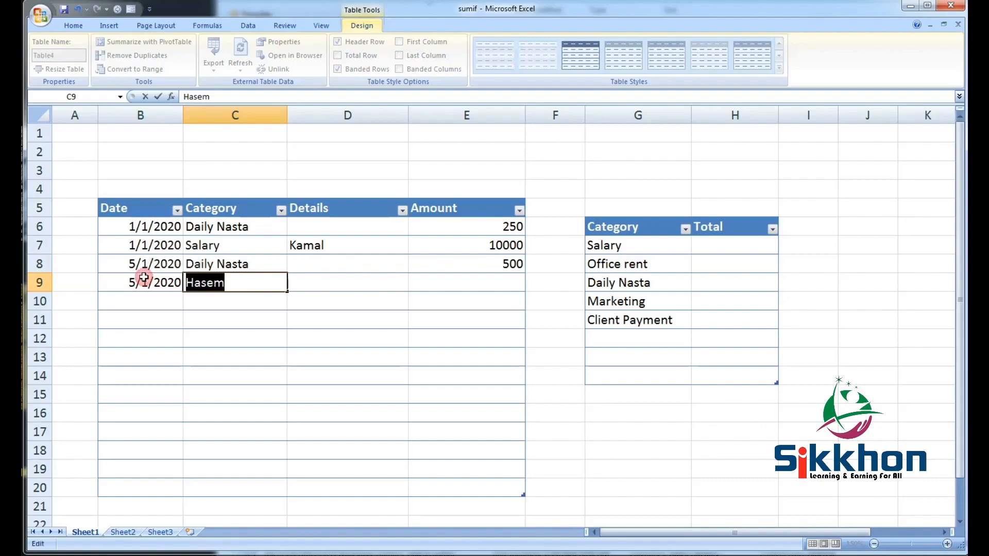
type("Sala")
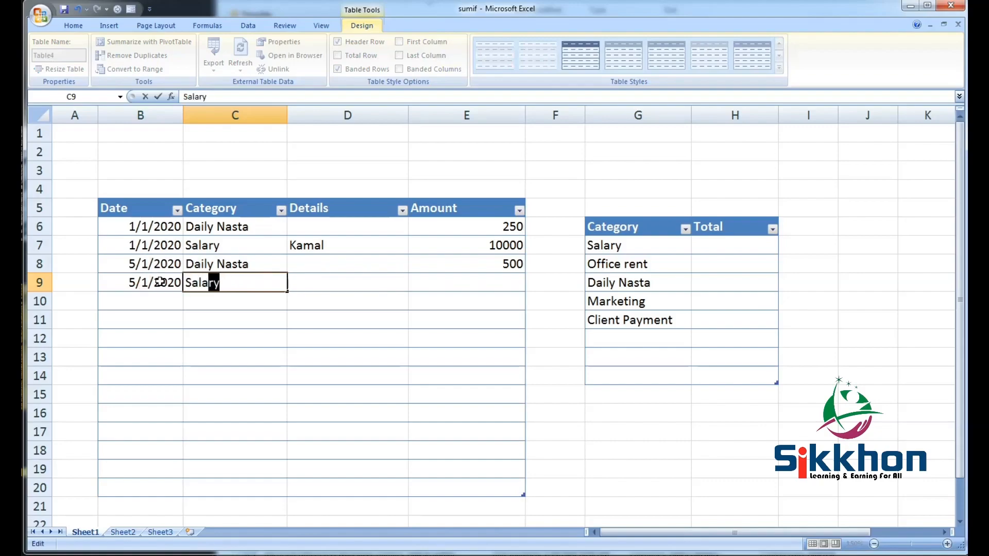
type("ry")
left_click(315, 274)
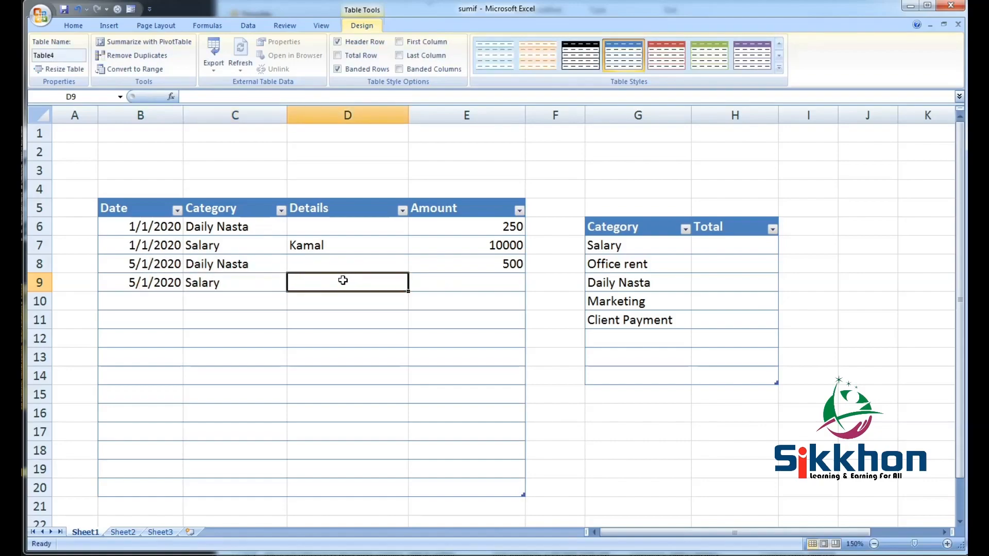
Enter the employee's name in D9 and the amount 7000 in E9 for the fourth expense.
type("Hasem")
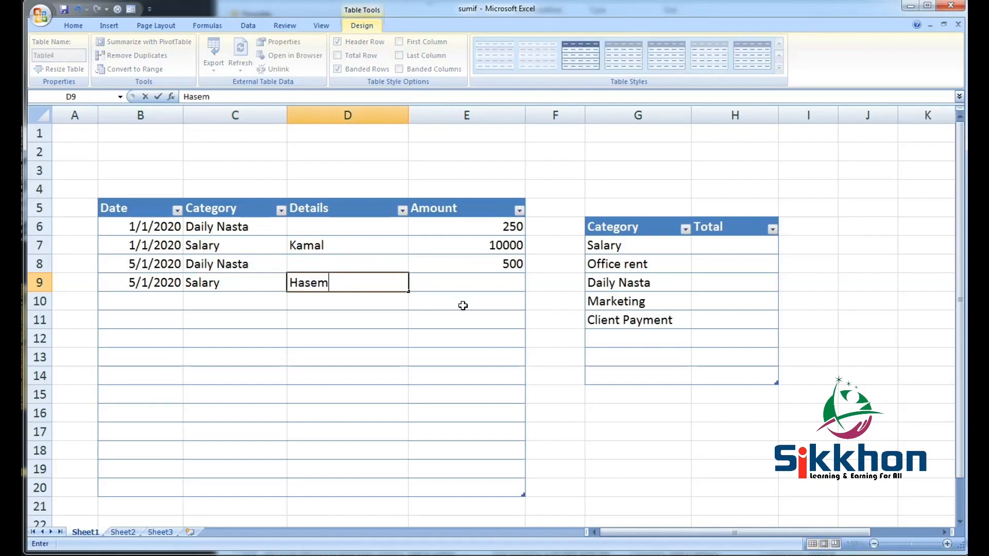
left_click(474, 293)
type("7000")
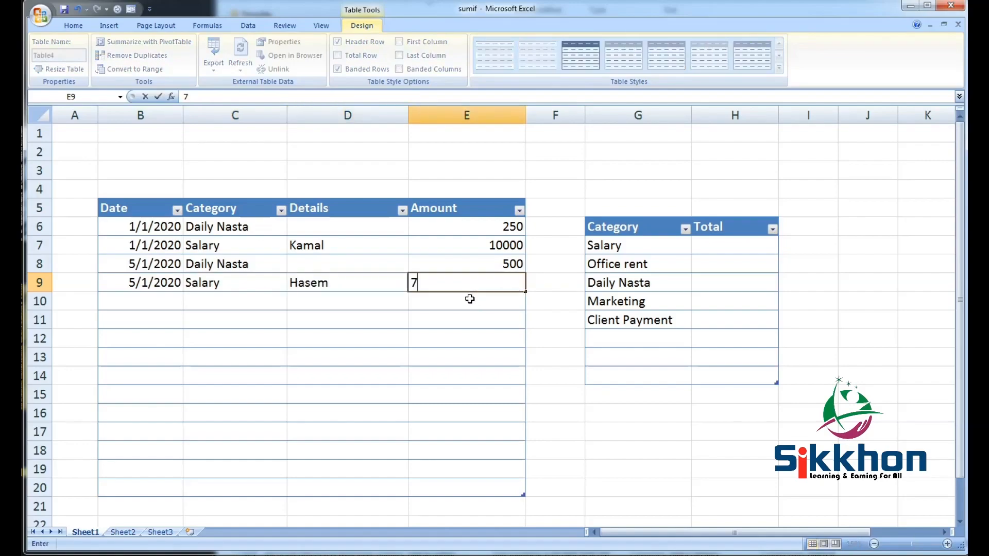
Fill in the fifth expense in row 10 with date 08-01-2020, category Office rent and amount 25000.
left_click(171, 305)
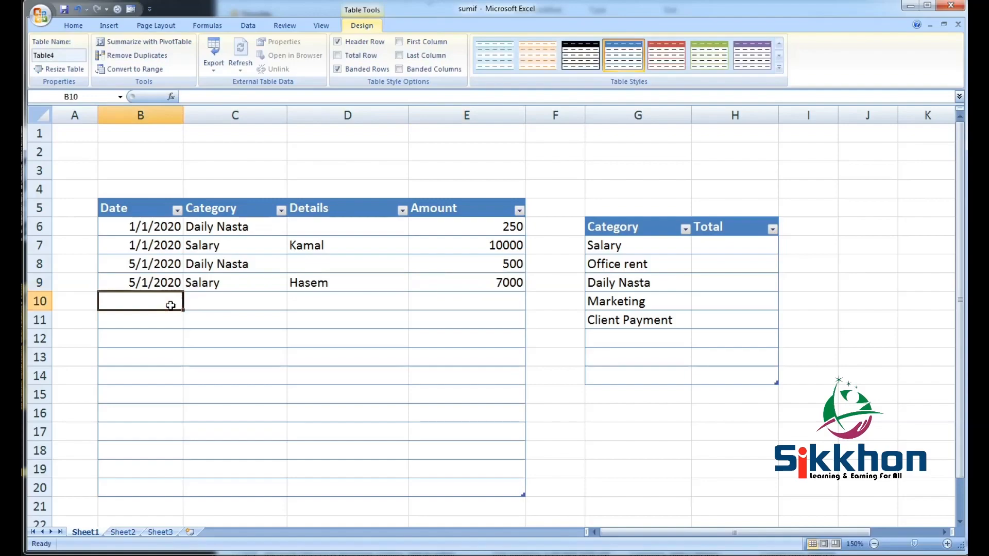
type("08-")
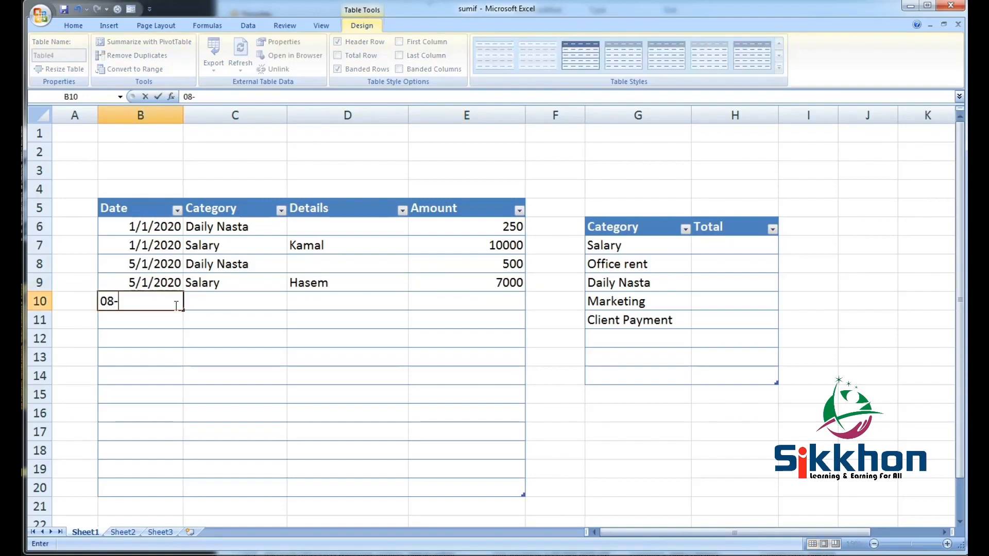
type("01-2020")
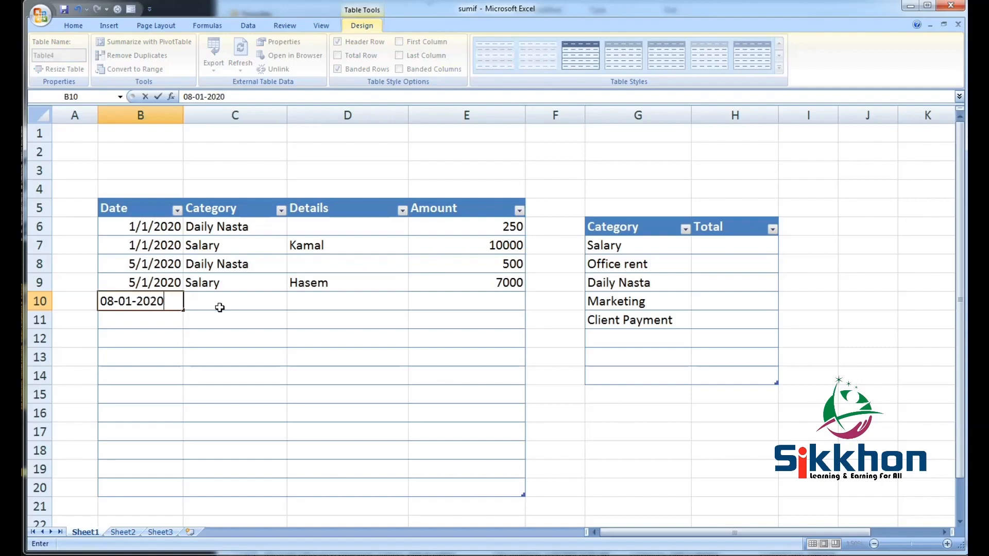
left_click(225, 304)
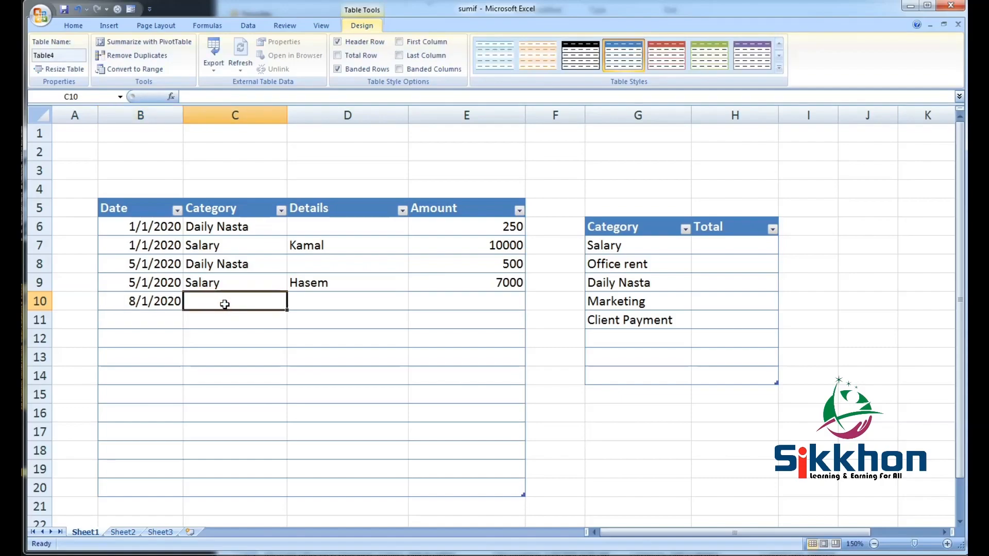
type("Offi")
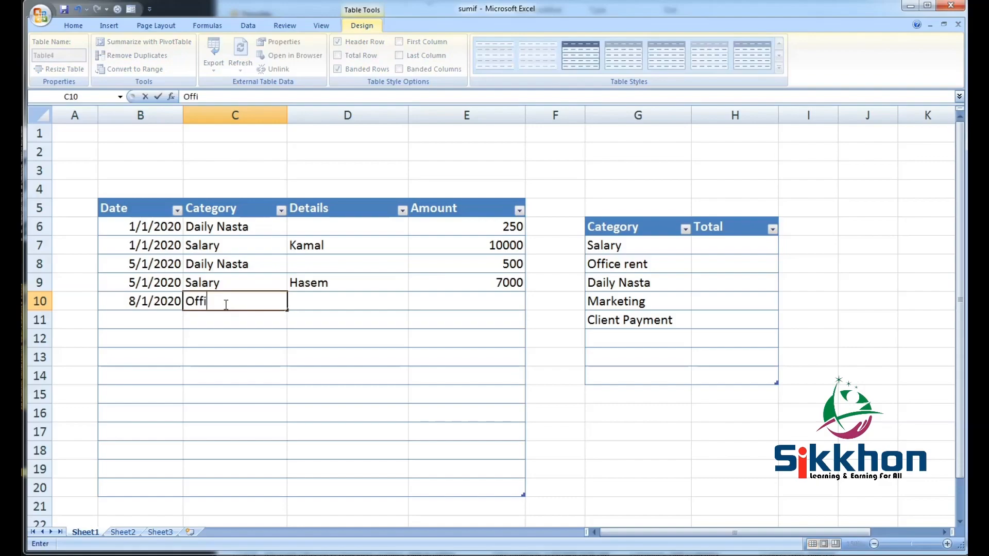
type("ce rent")
left_click(452, 307)
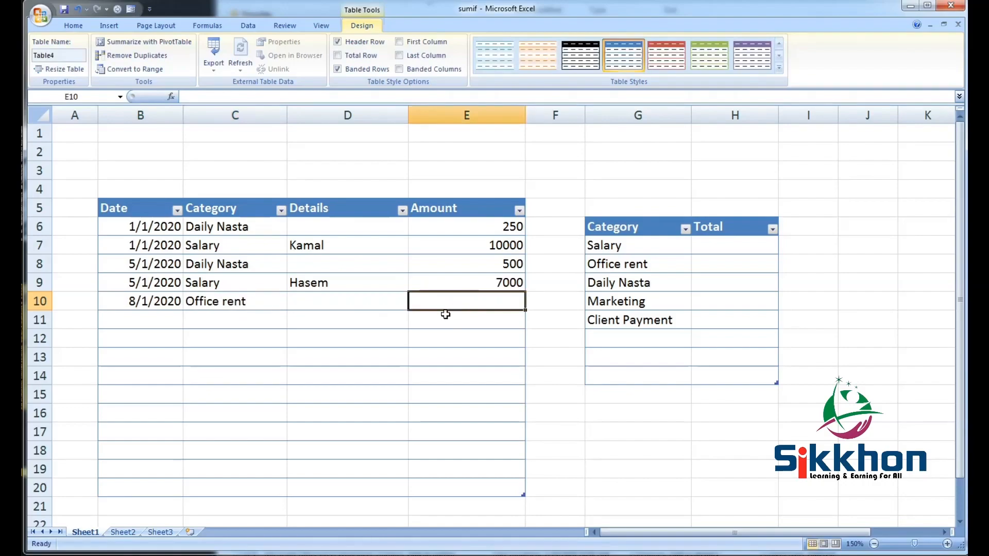
type("25000")
Enter the date 08-01-2020 in B11 and the category Salary in C11 for the sixth expense.
left_click(161, 316)
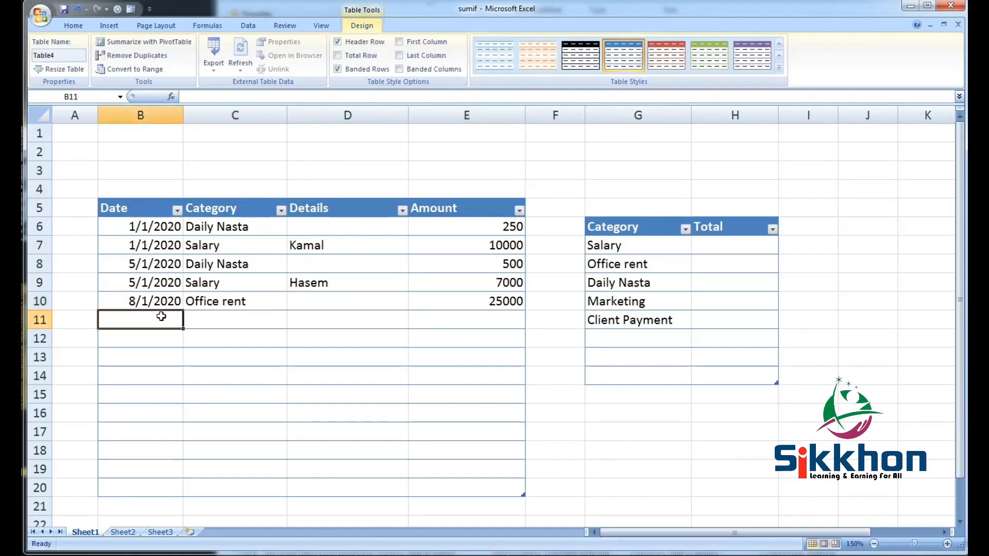
type("08-01")
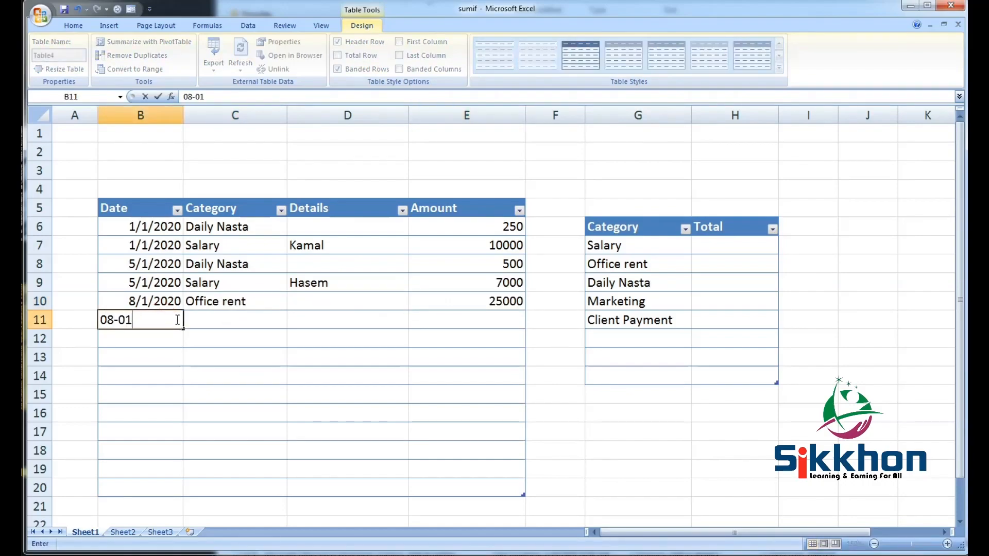
type("-2020")
left_click(236, 324)
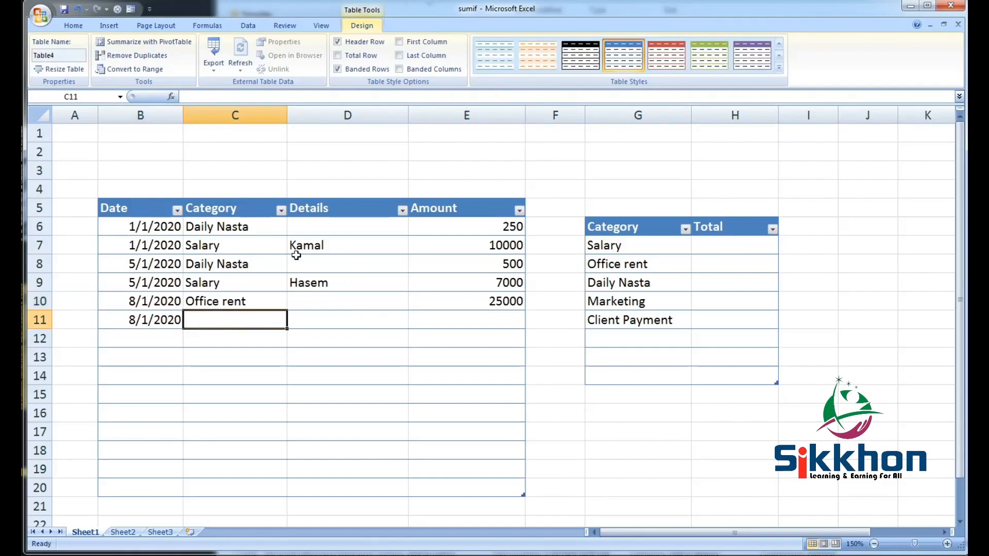
type("Sala")
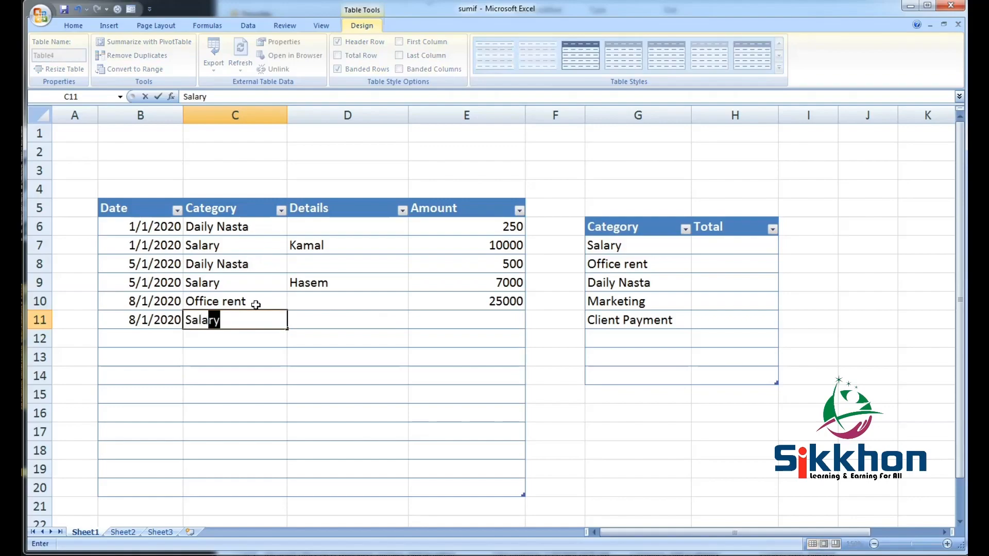
type("ry")
Enter the employee's name in D11 and the amount 6000 in E11 for the sixth expense.
left_click(327, 317)
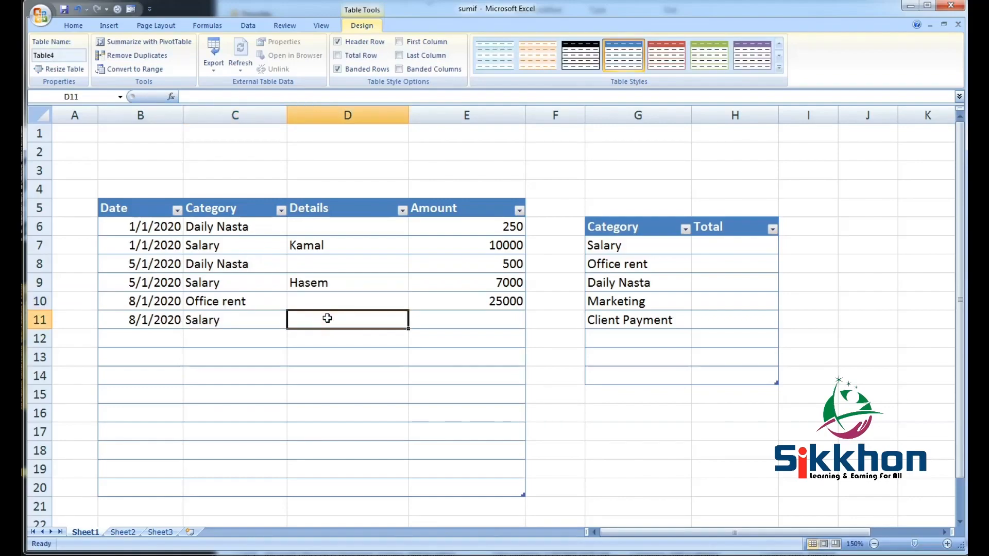
type("Kamal")
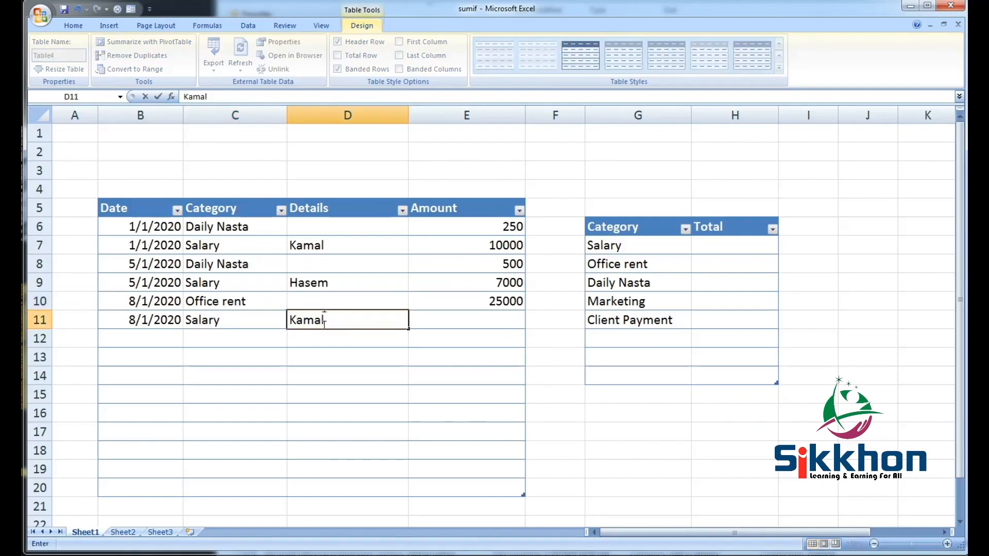
left_click(447, 322)
type("6000")
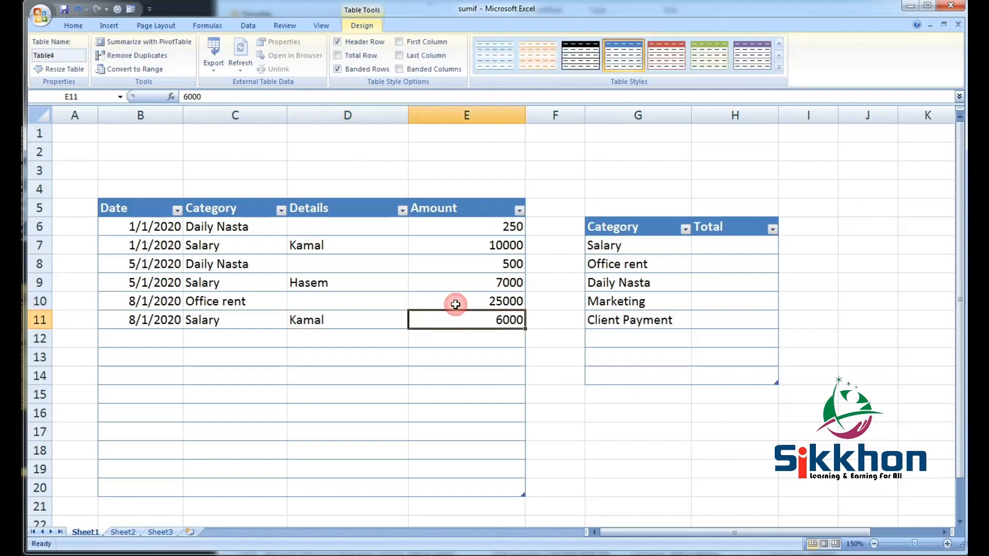
Compare the expense table's categories and amounts with the summary table's Category and Total columns.
left_click(466, 258)
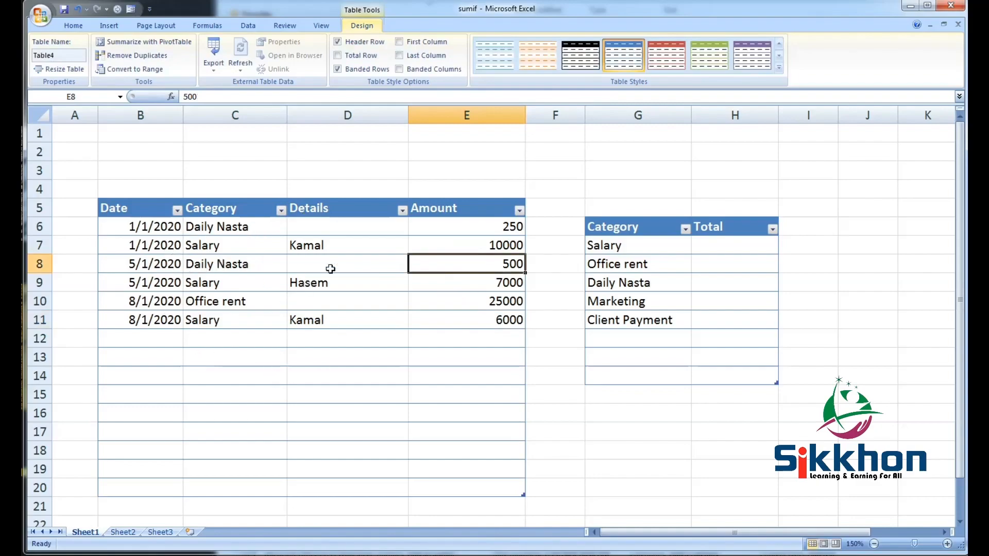
scroll(311, 318, "down", 4)
scroll(311, 318, "up", 3)
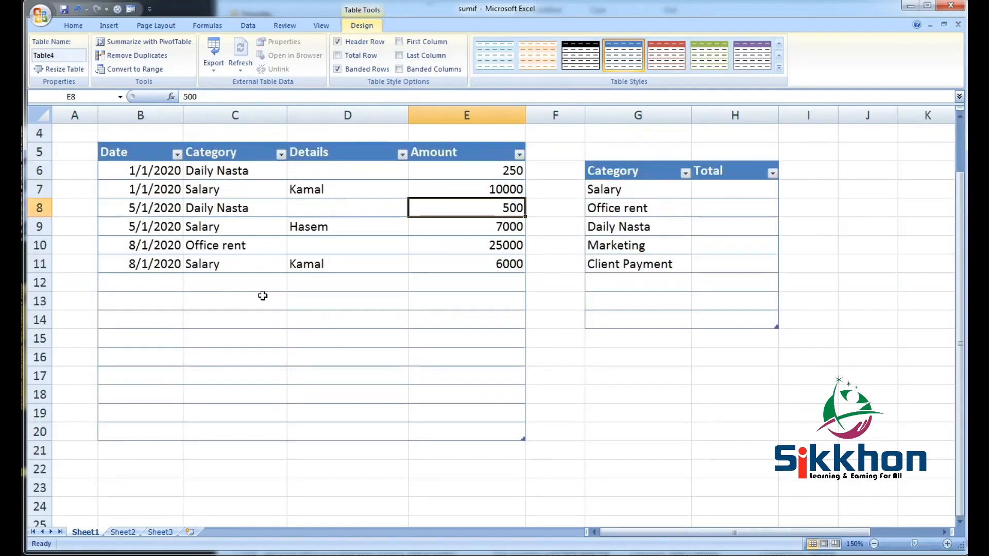
scroll(263, 295, "up", 1)
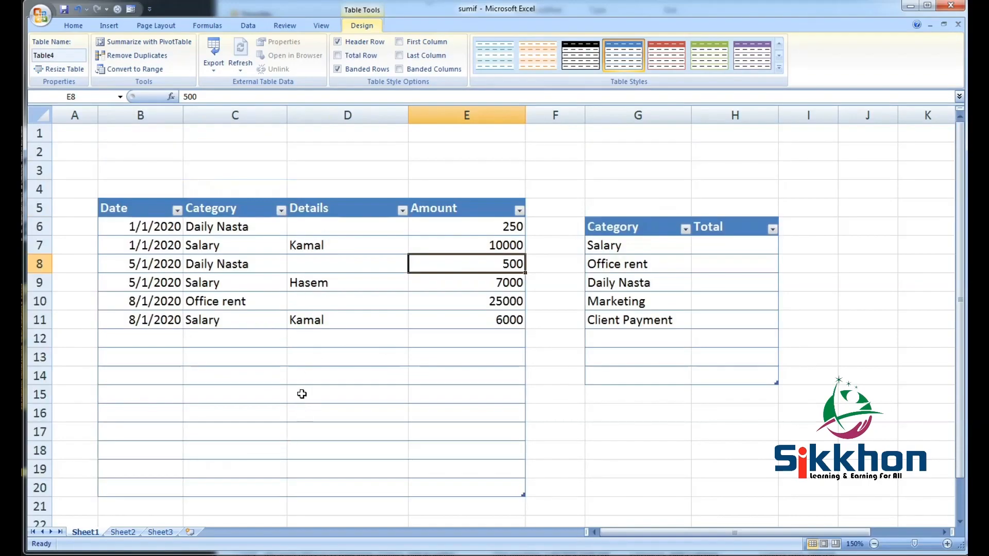
left_click(738, 251)
left_click(740, 302)
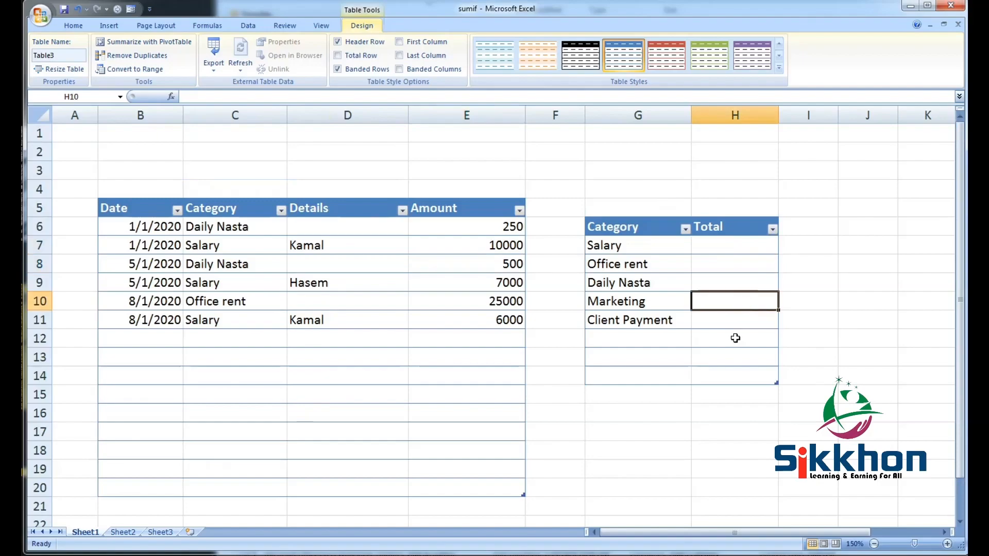
left_click(485, 297)
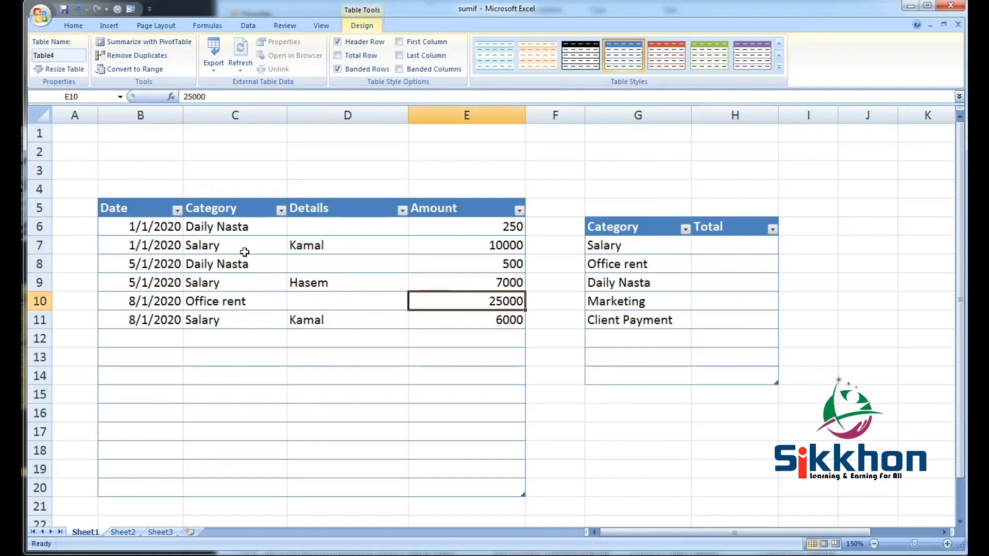
left_click(232, 113)
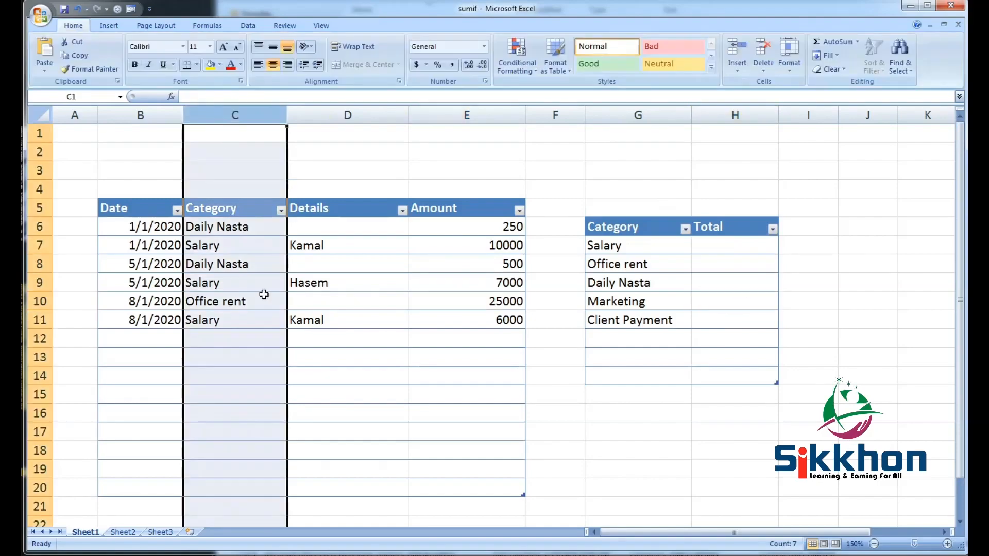
left_click(640, 112)
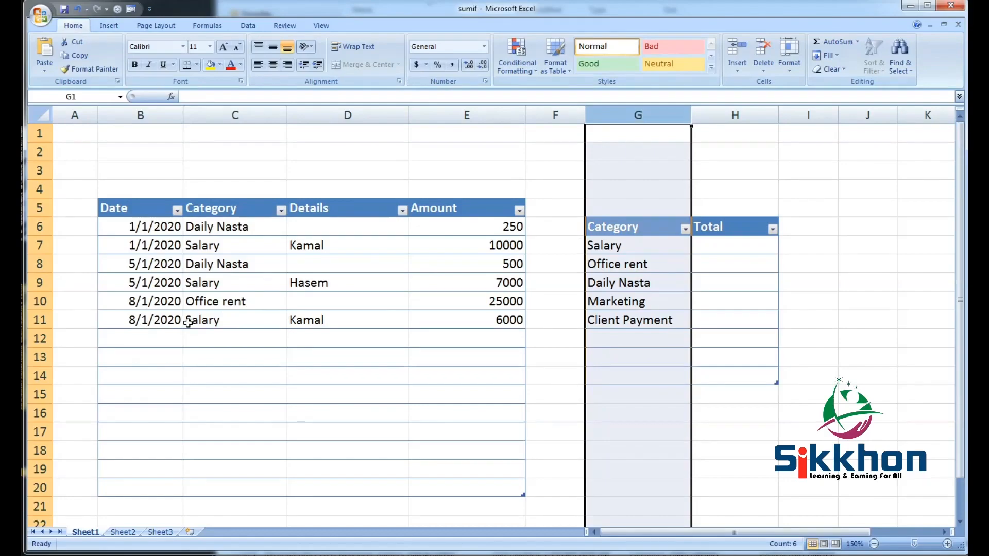
left_click(223, 322)
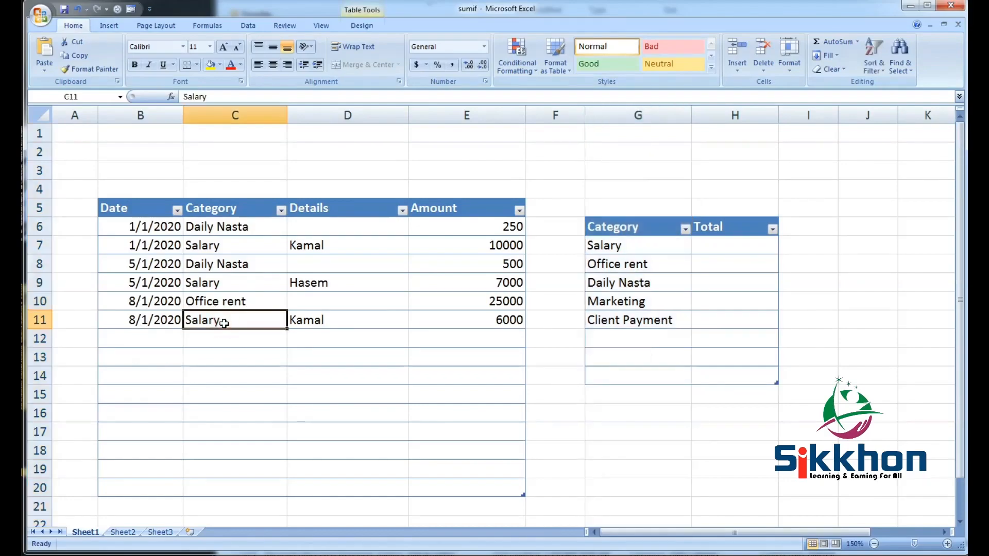
Total the Salary expenses in H7 of the summary table with the formula =sumif(c6:c20,g7,e6:e20.
left_click(745, 247)
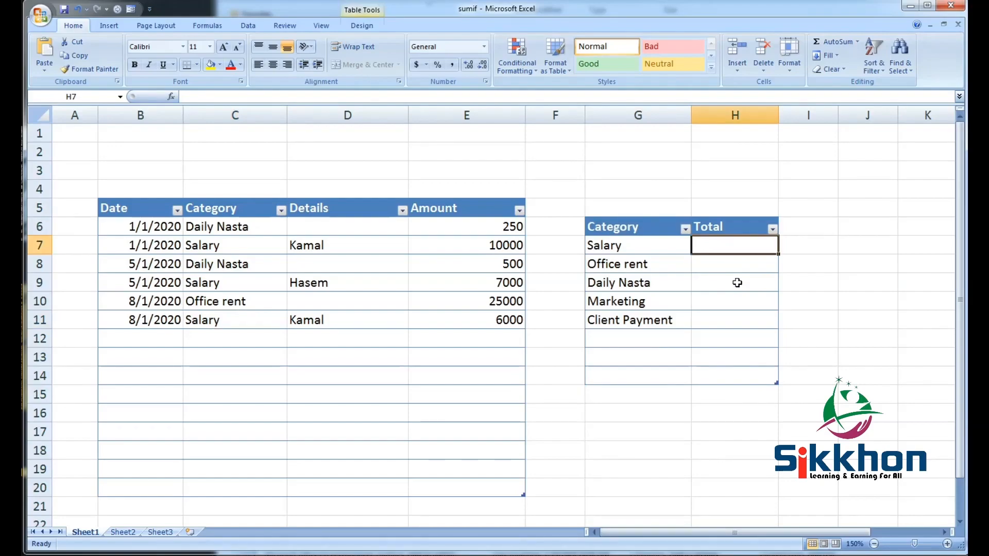
double_click(737, 248)
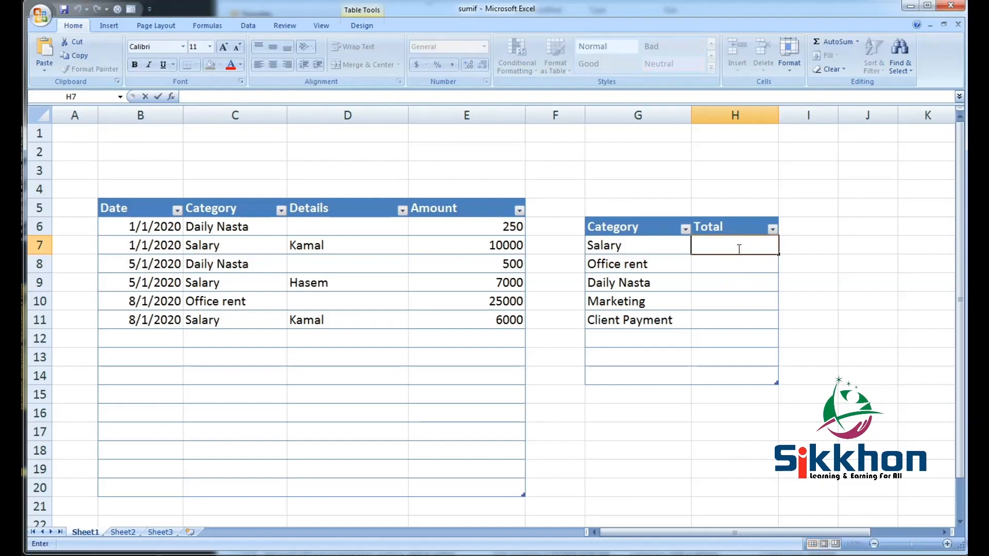
type("=")
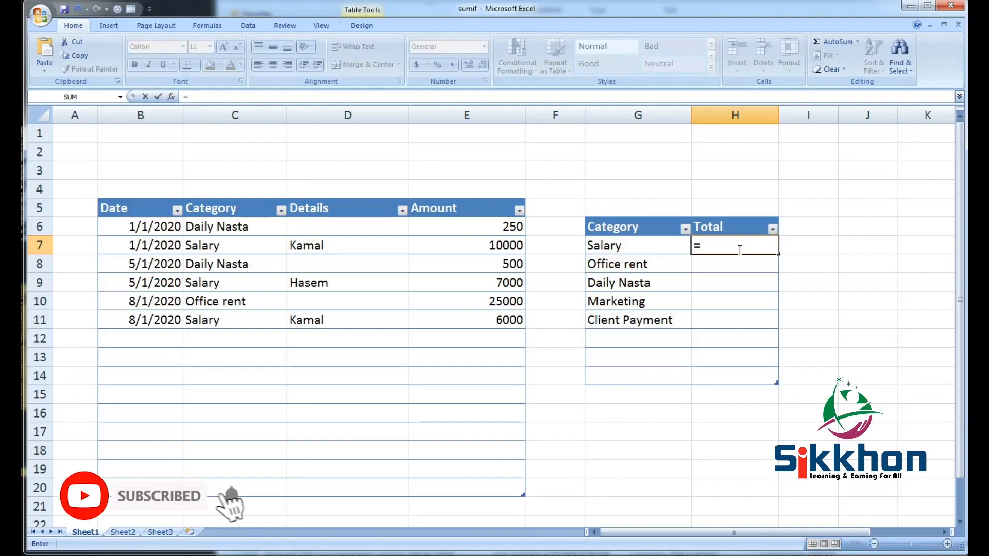
type("sumi")
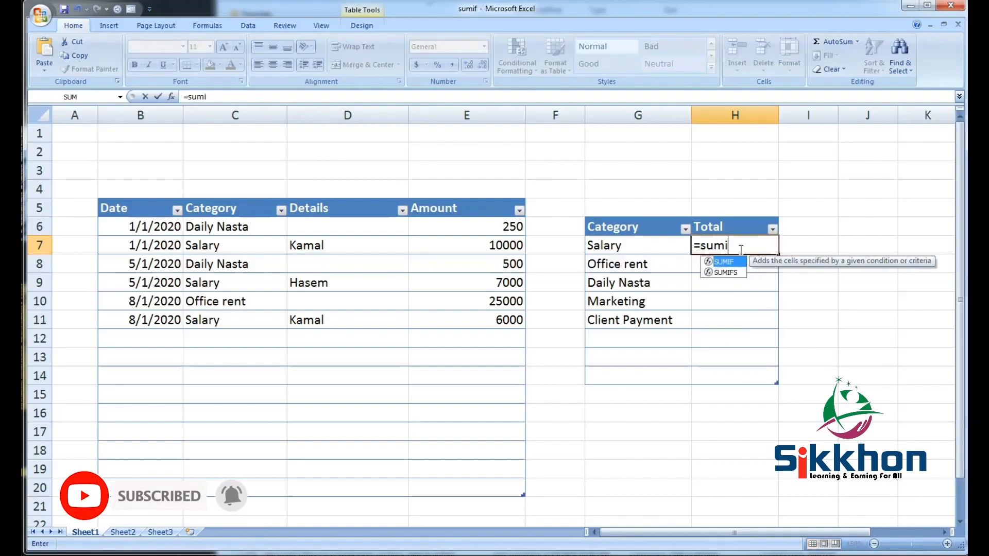
type("f(")
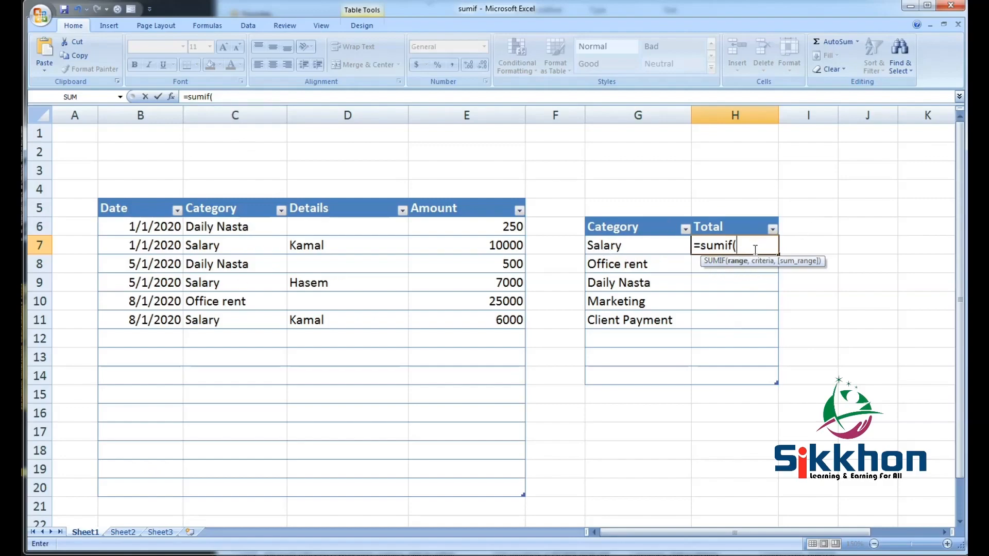
type("c6:c20")
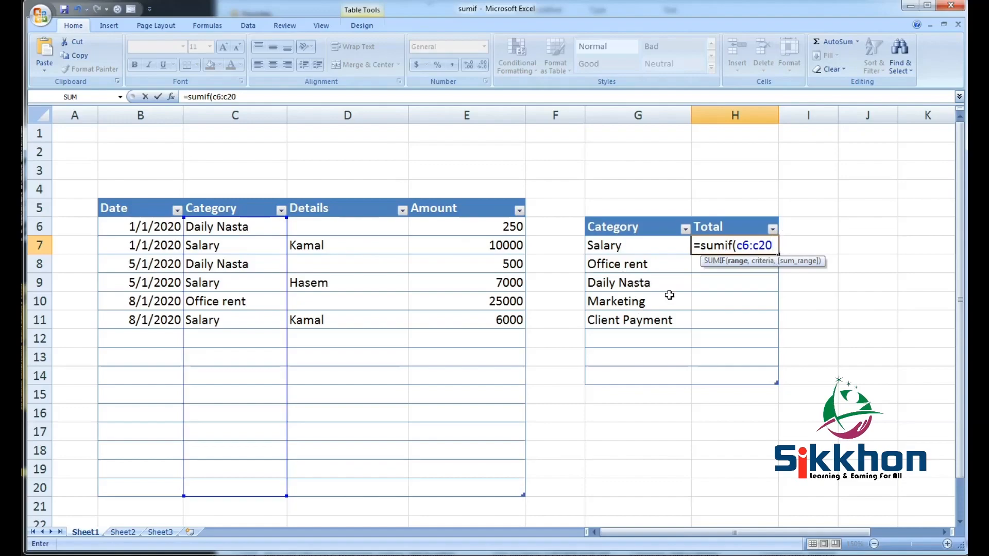
type(",")
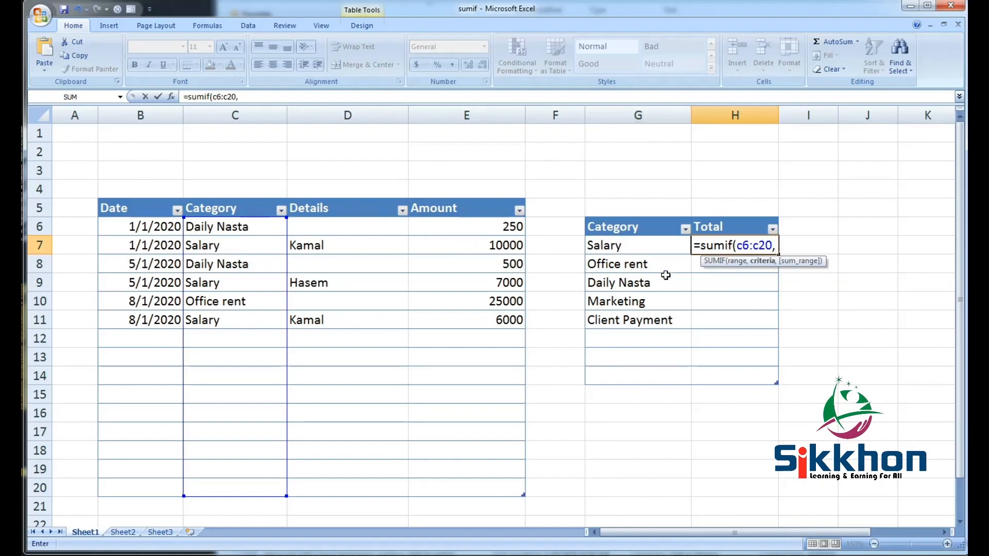
type("g7")
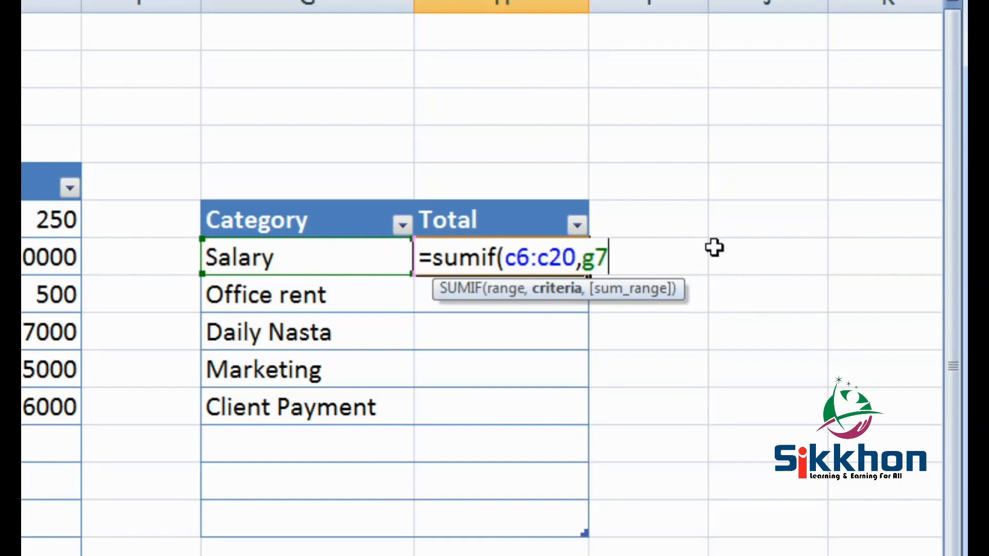
type(",")
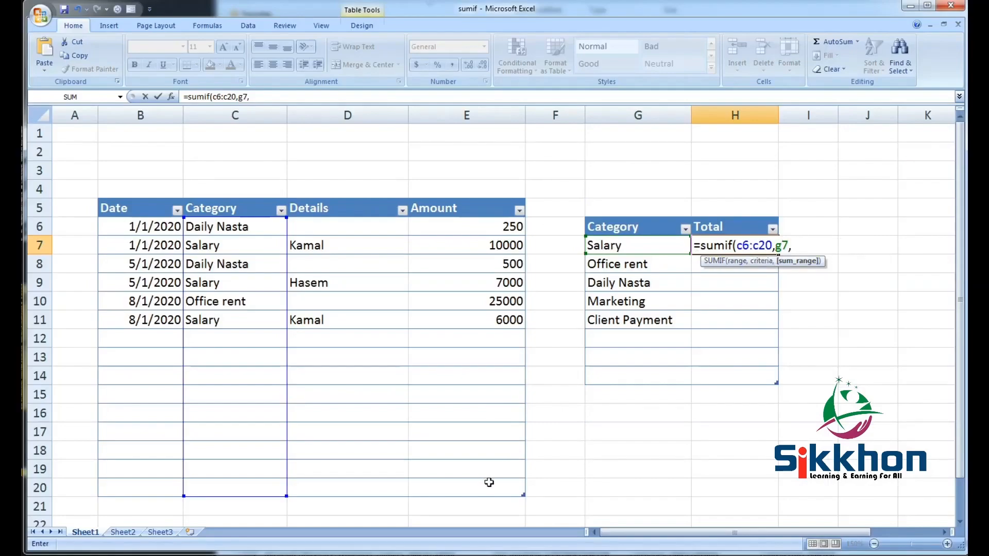
type("e6")
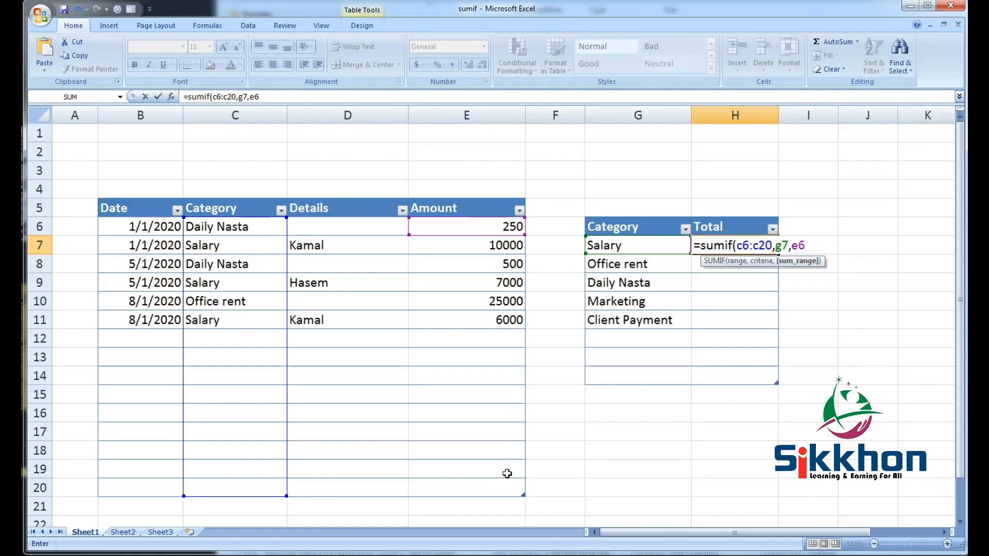
type(":e20")
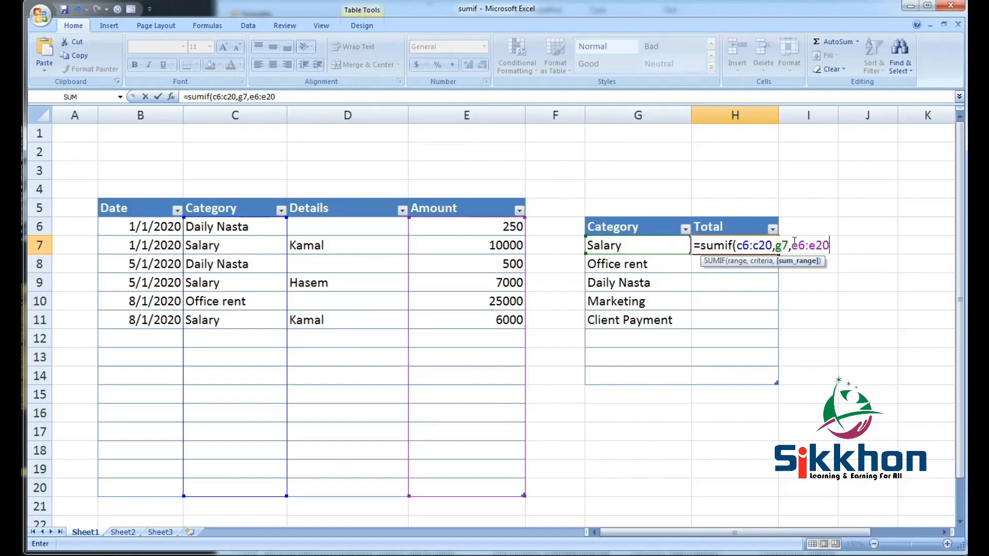
key("Return")
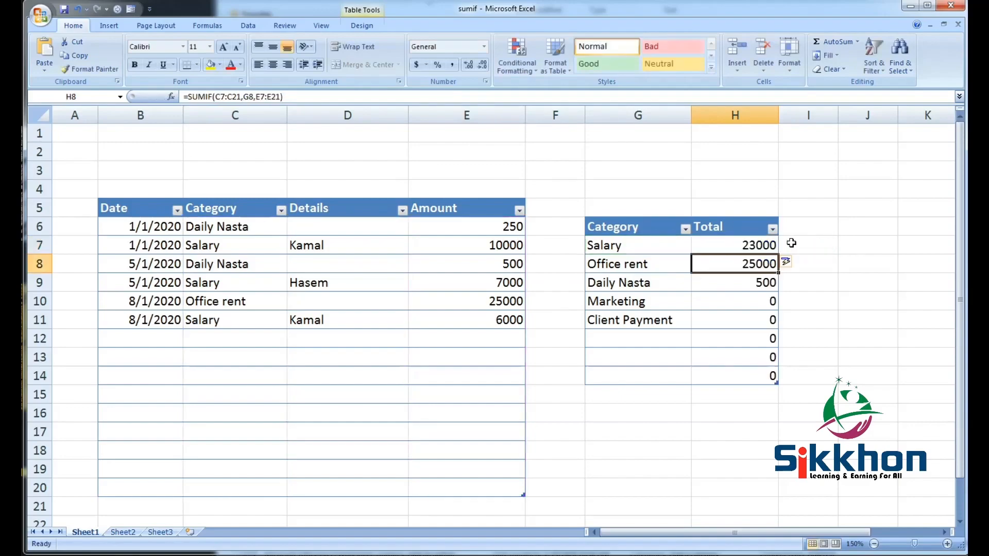
Check the Salary, Office rent and Daily Nasta totals in the summary table against the matching entries in the expense table.
left_click(736, 242)
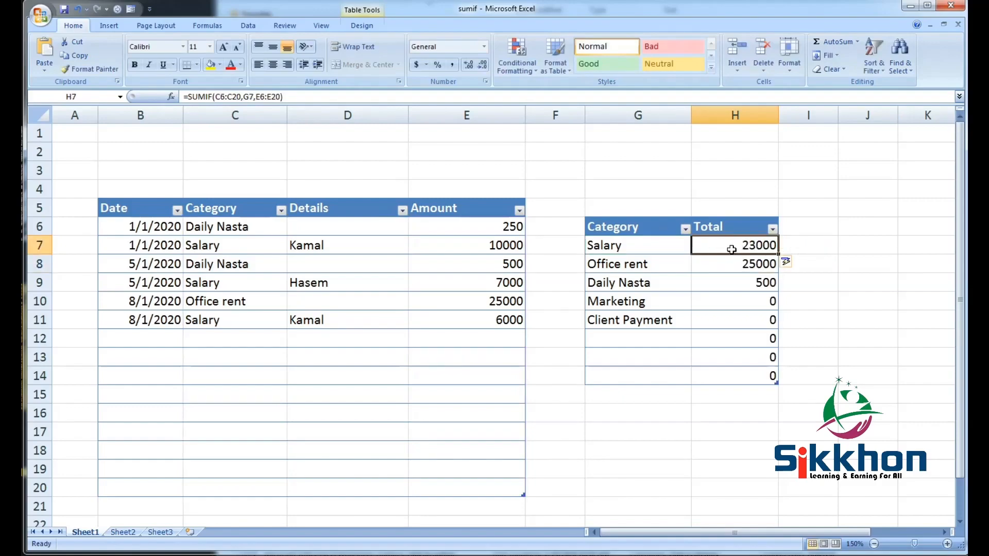
left_click(208, 247)
left_click(516, 248)
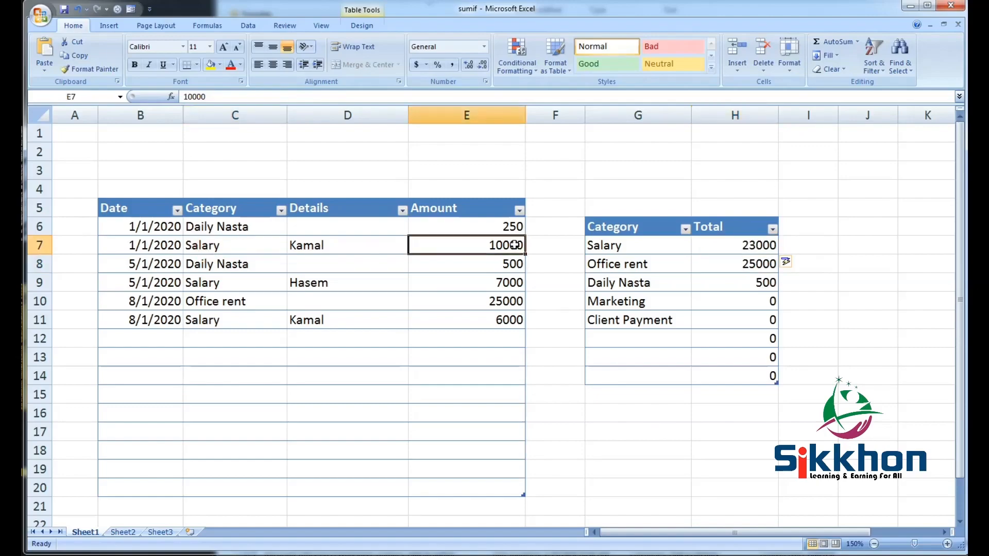
left_click(515, 282)
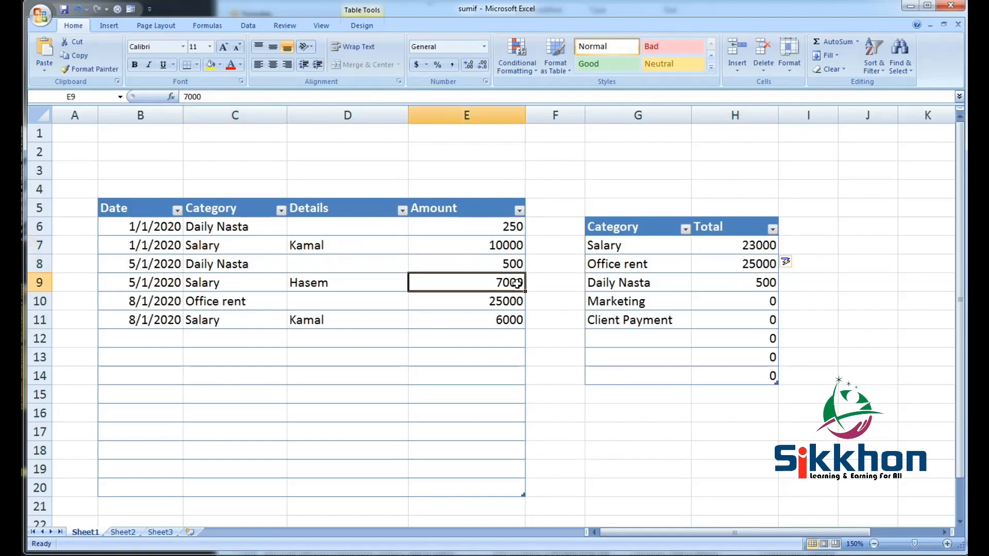
left_click(510, 323)
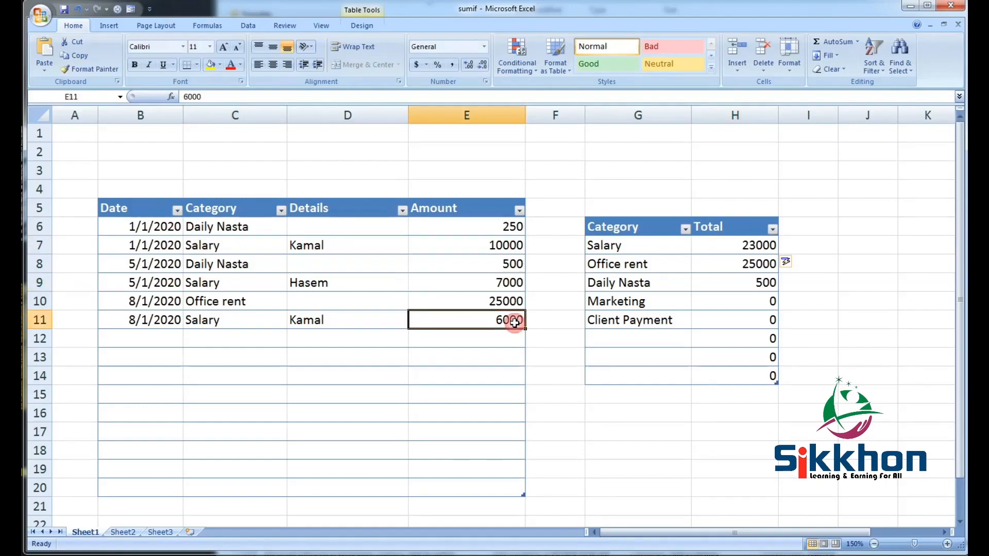
left_click(753, 244)
left_click(756, 263)
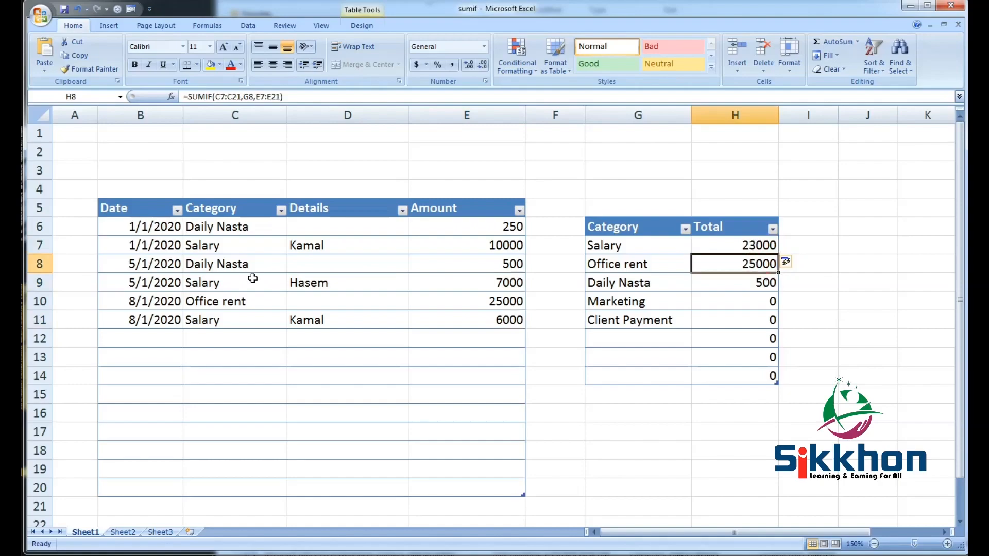
left_click(242, 302)
left_click(511, 302)
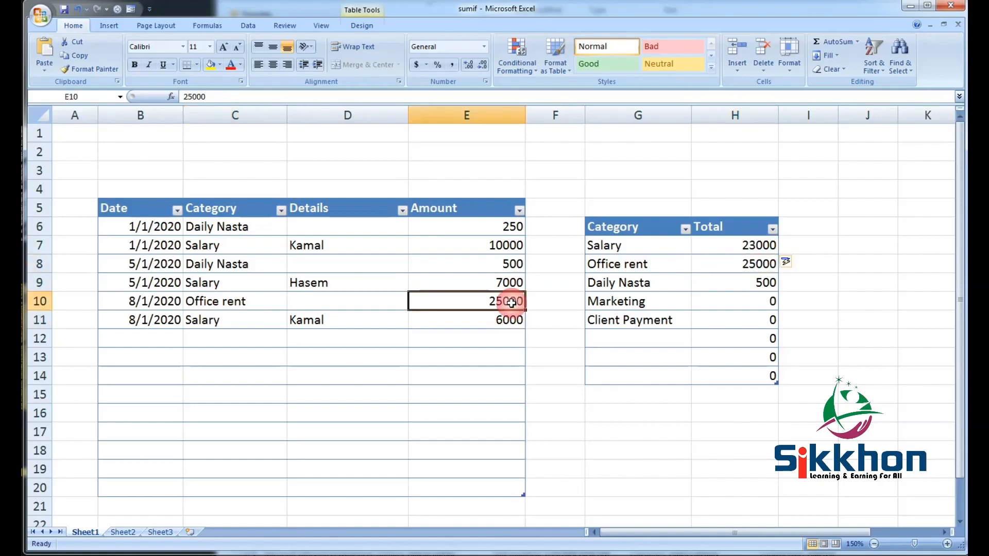
left_click(754, 285)
left_click(246, 263)
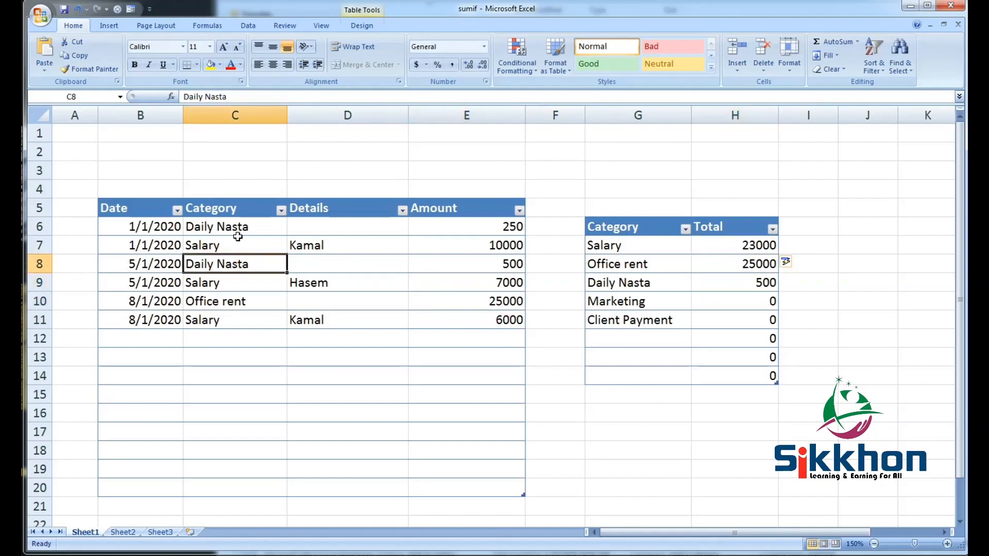
left_click(241, 225)
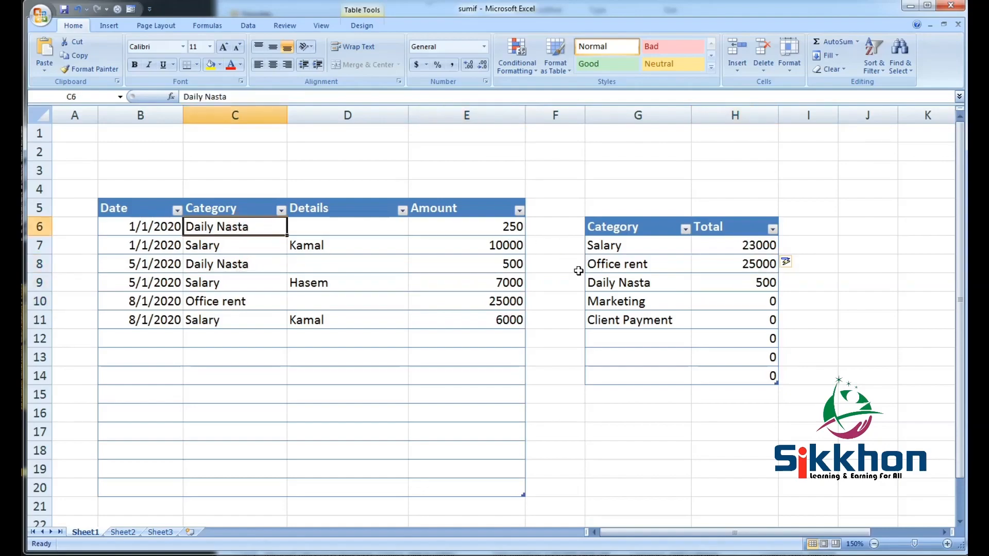
Correct the Daily Nasta formula in H9 so both ranges start at row 6: =SUMIF(C6:C22,G9,E6:E22).
left_click(760, 282)
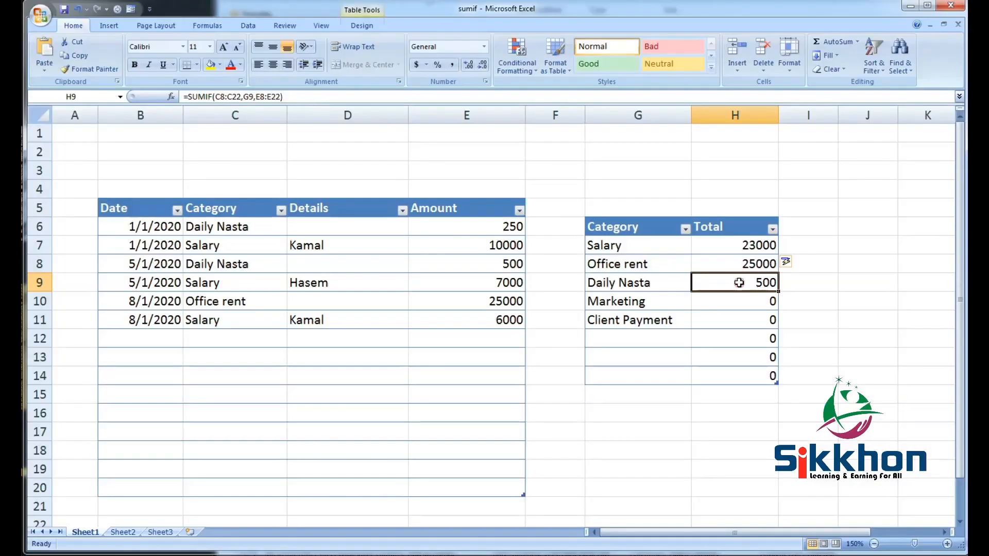
double_click(740, 282)
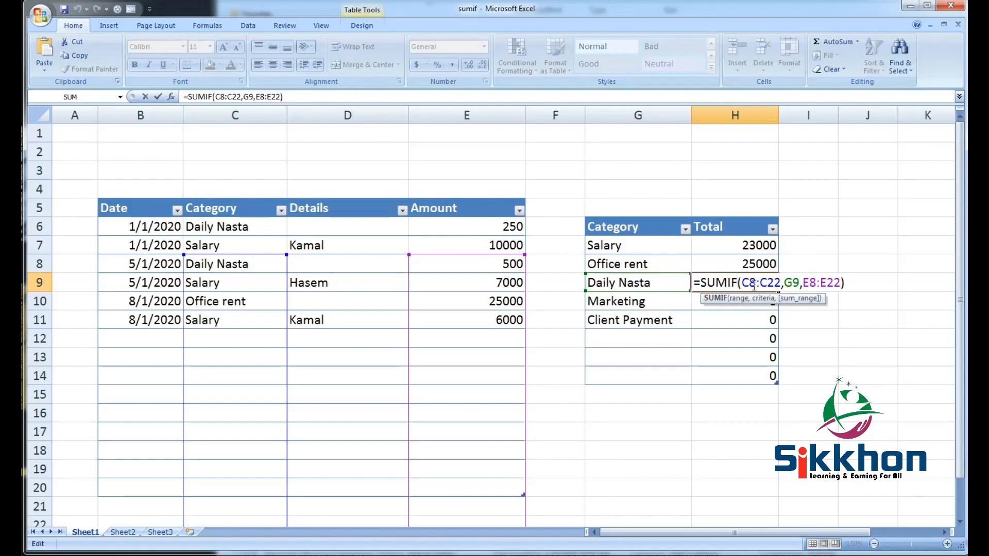
left_click_drag(749, 283, 754, 283)
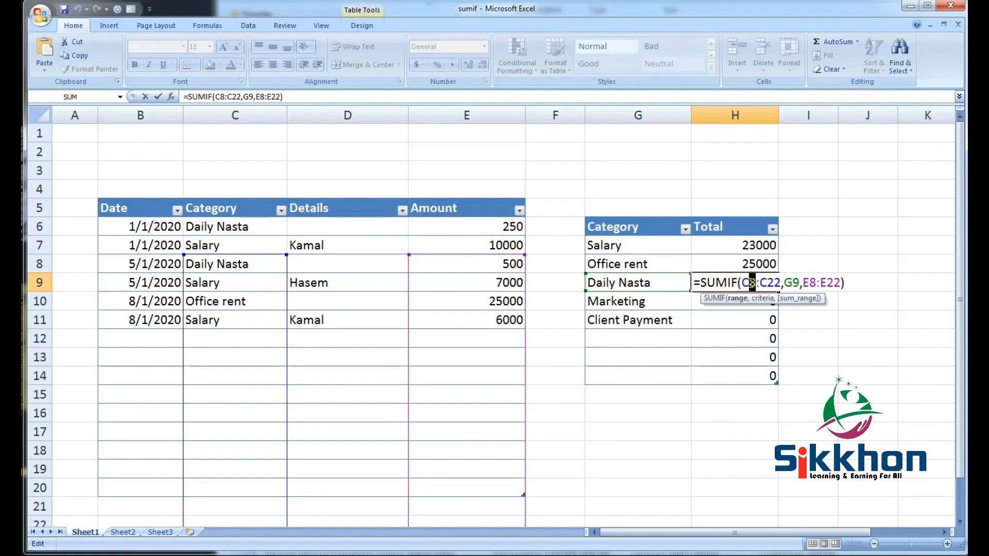
type("6")
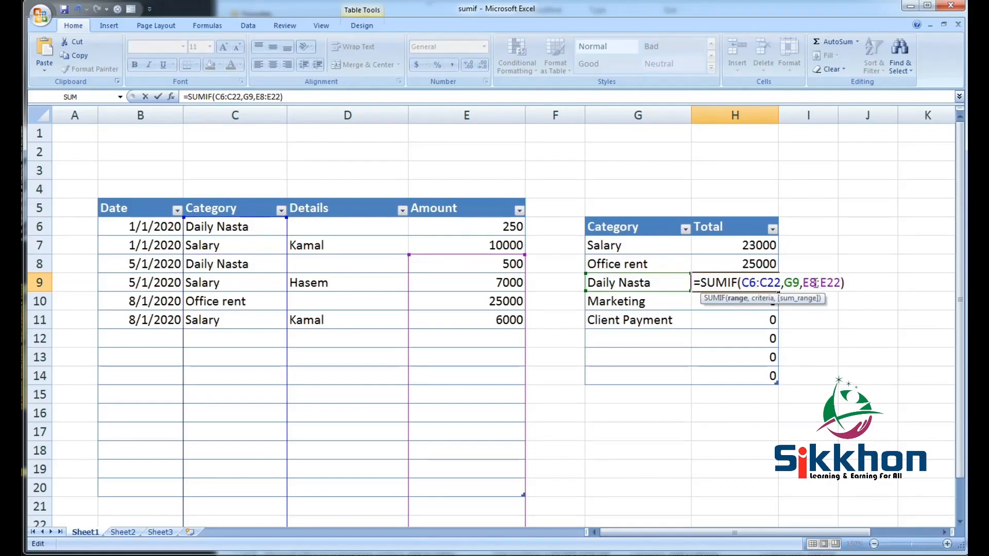
left_click_drag(816, 282, 809, 282)
type("6")
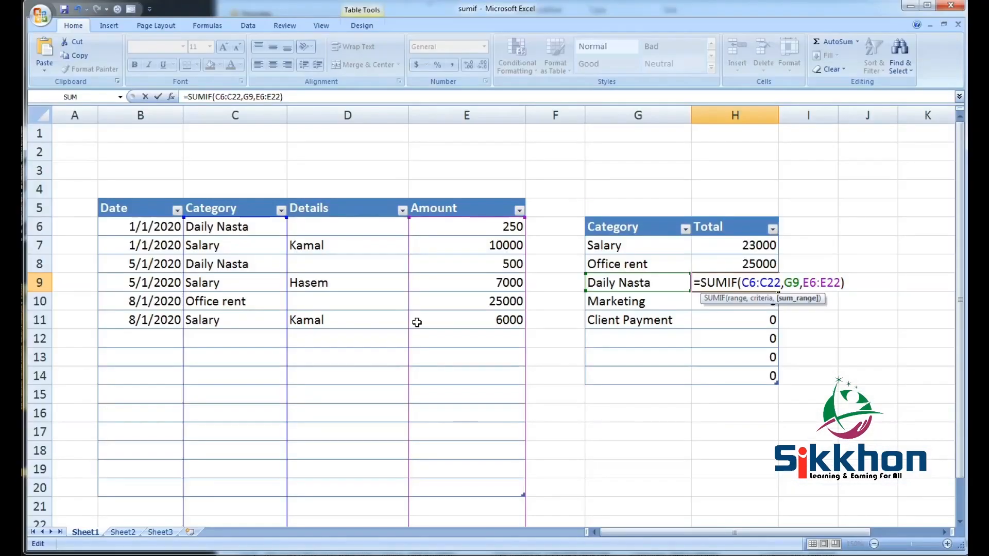
key("Return")
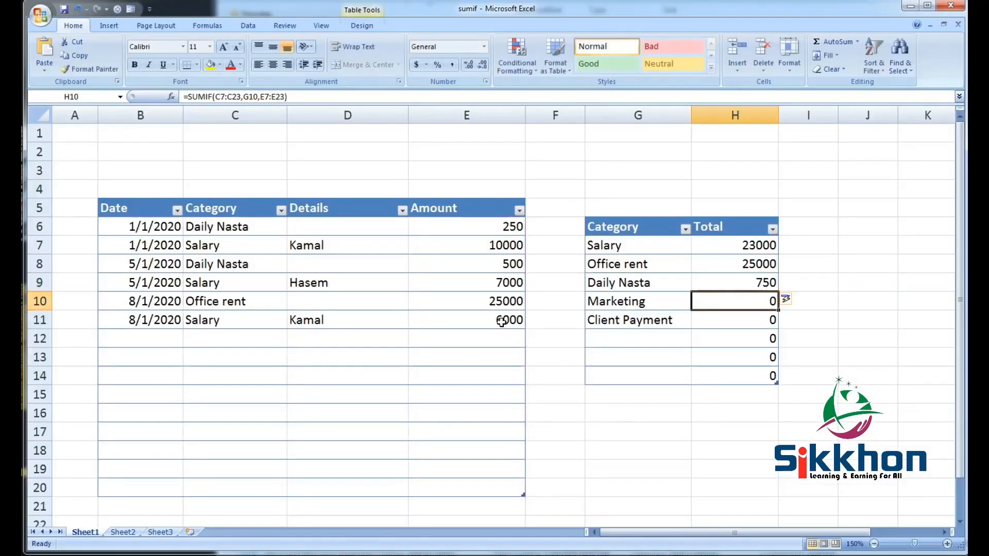
left_click(750, 287)
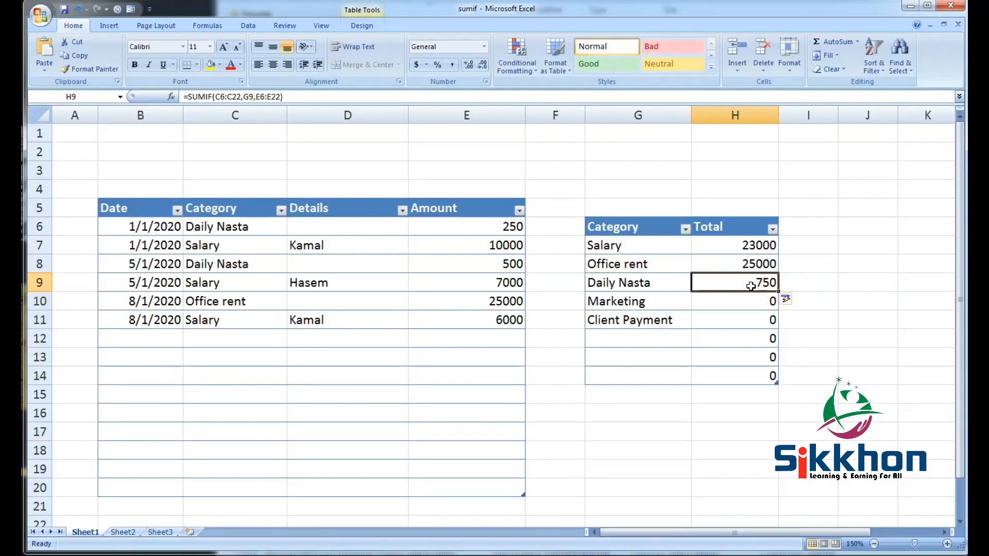
Enter the date 10-01-2020 in B12 and the category Salary in C12 for the seventh expense.
left_click(144, 336)
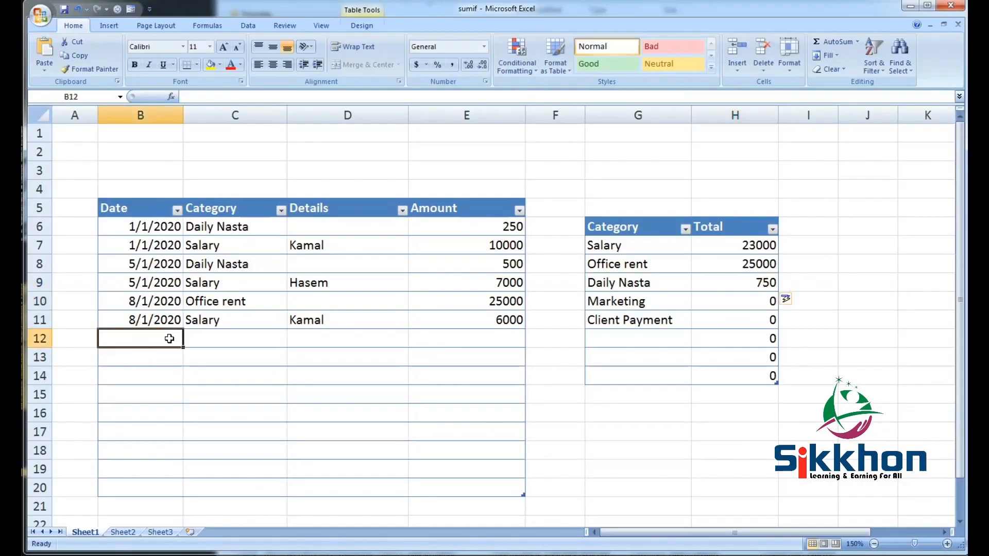
type("10-0")
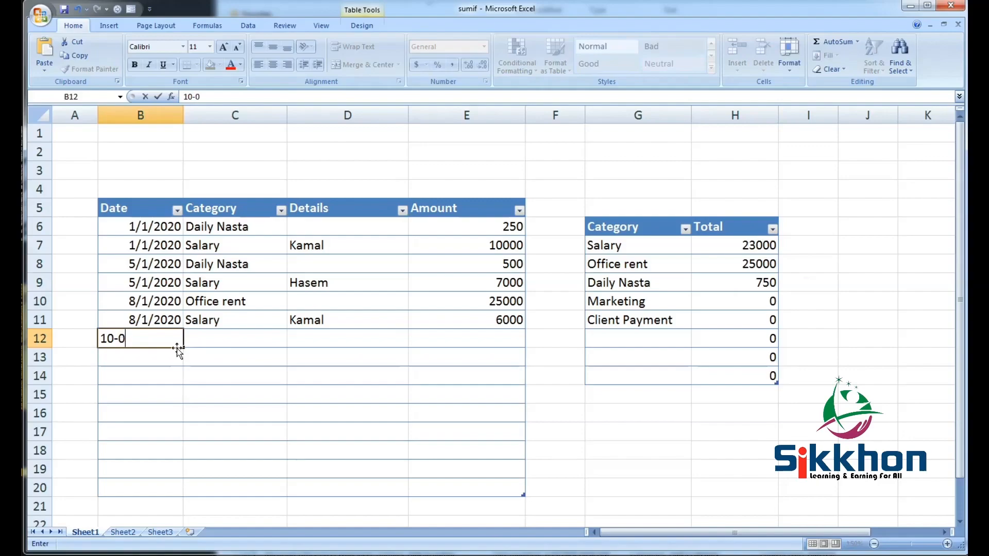
type("1-2020")
left_click(230, 341)
type("Salary")
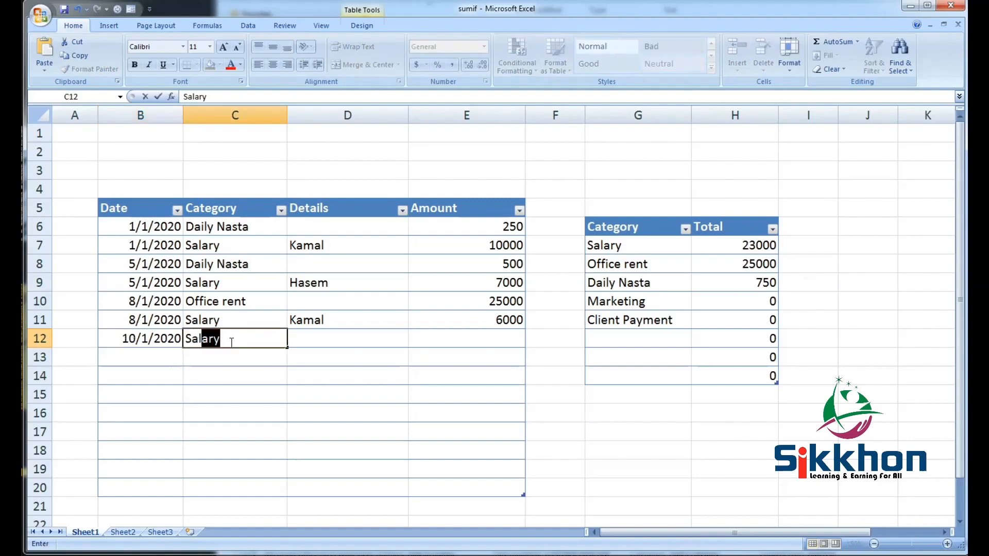
Enter the employee's name in D12 and the amount 5000 in E12 for the seventh expense.
left_click(327, 339)
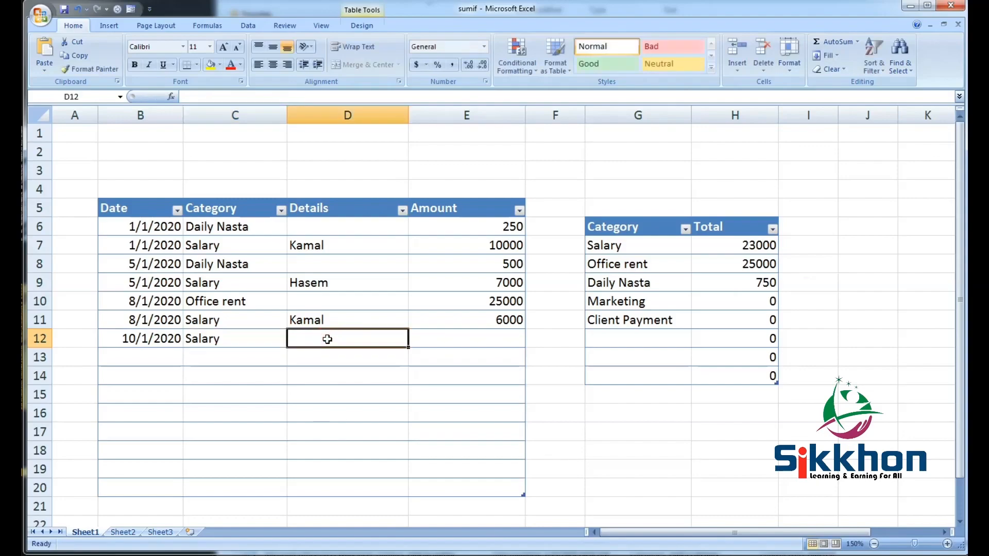
type("Hasw")
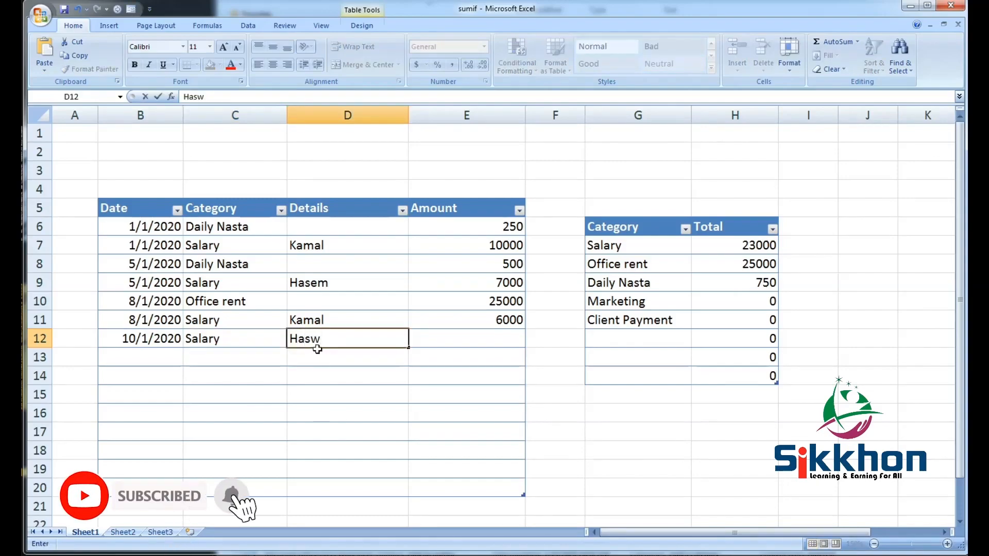
key("BackSpace")
type("em")
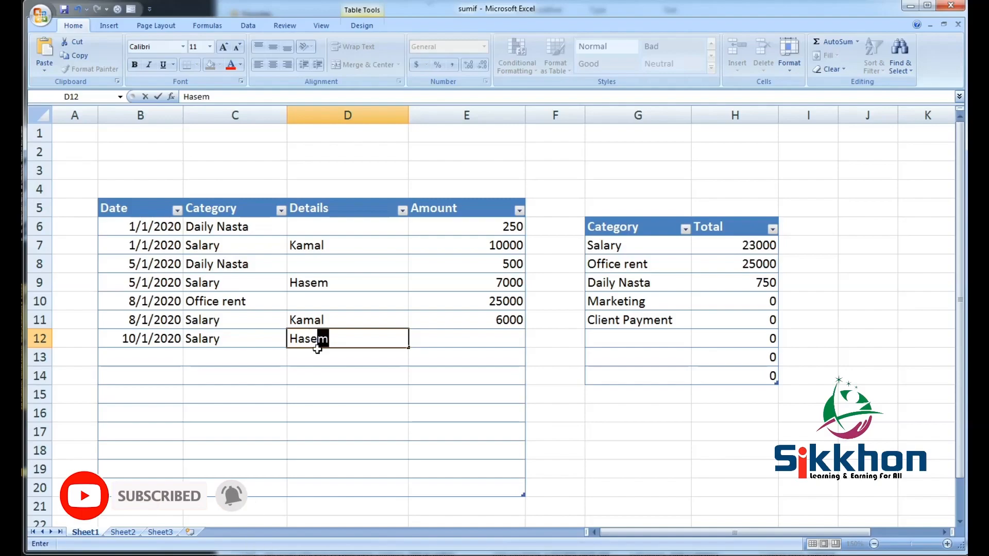
left_click(463, 339)
type("5")
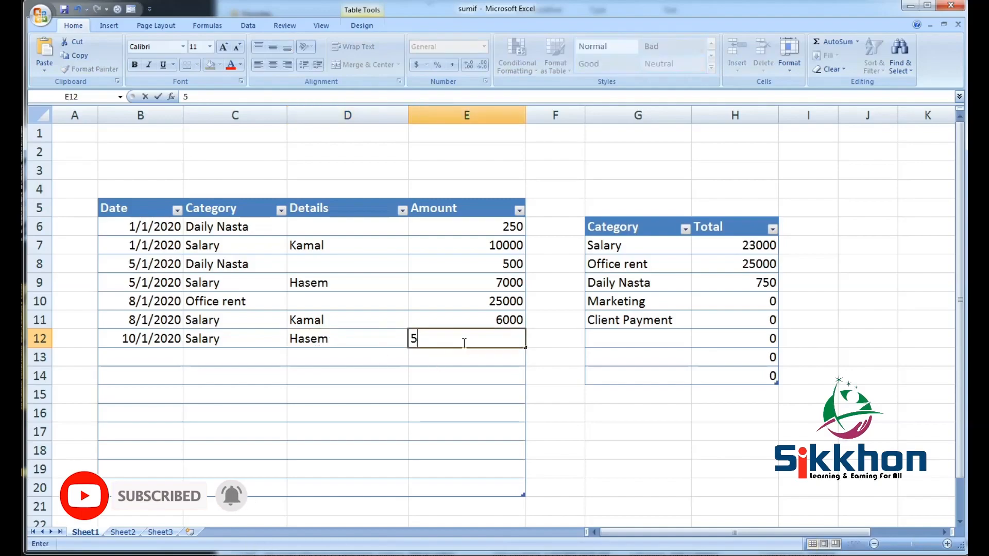
type("000")
key("Return")
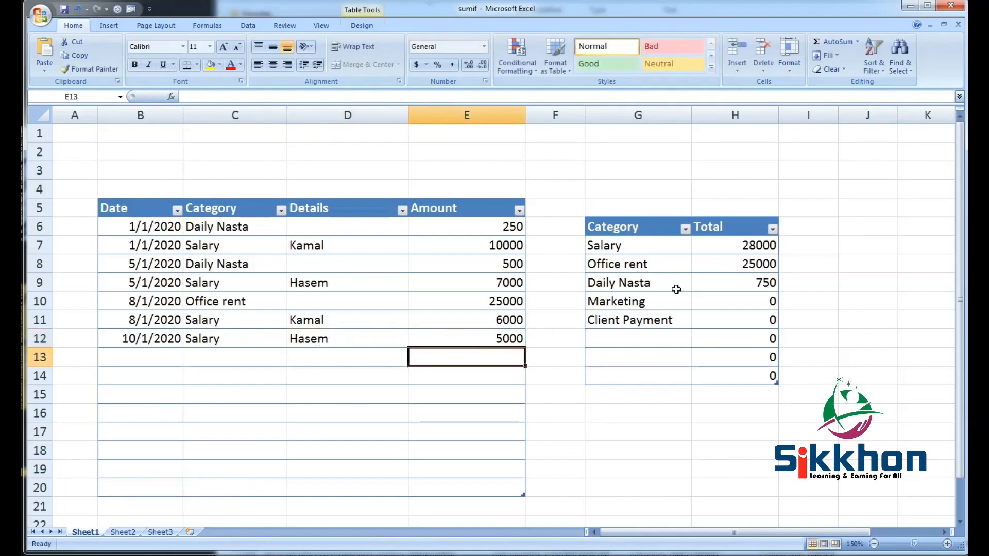
Review the Salary total in H7 alongside the full expense table and the category summary table.
left_click(752, 245)
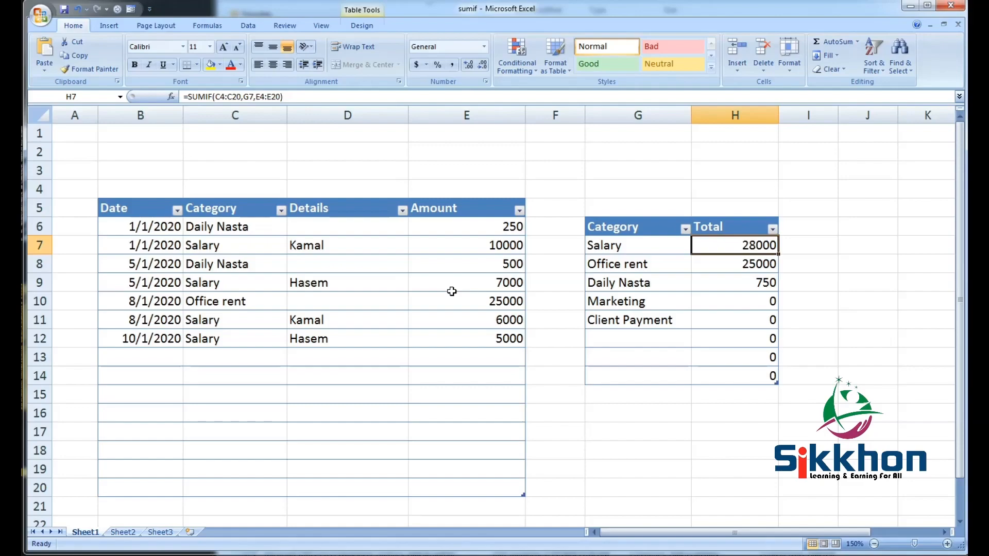
left_click_drag(83, 175, 462, 486)
left_click(688, 193)
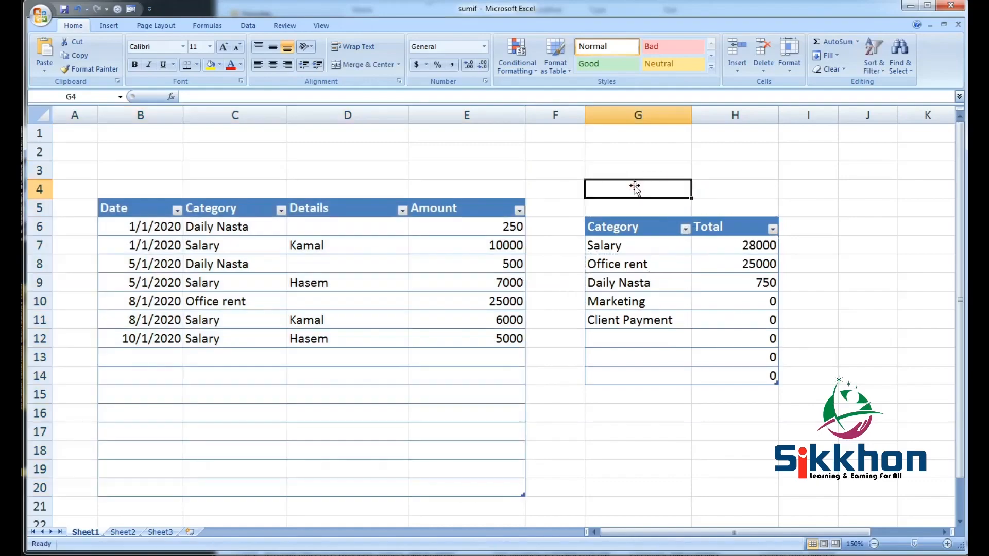
left_click_drag(569, 205, 804, 381)
left_click(850, 317)
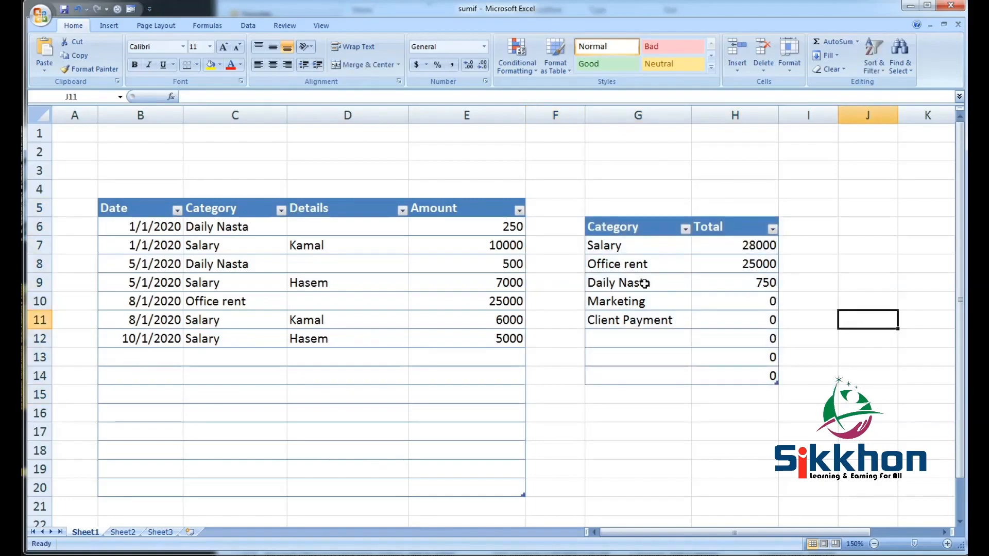
left_click(770, 246)
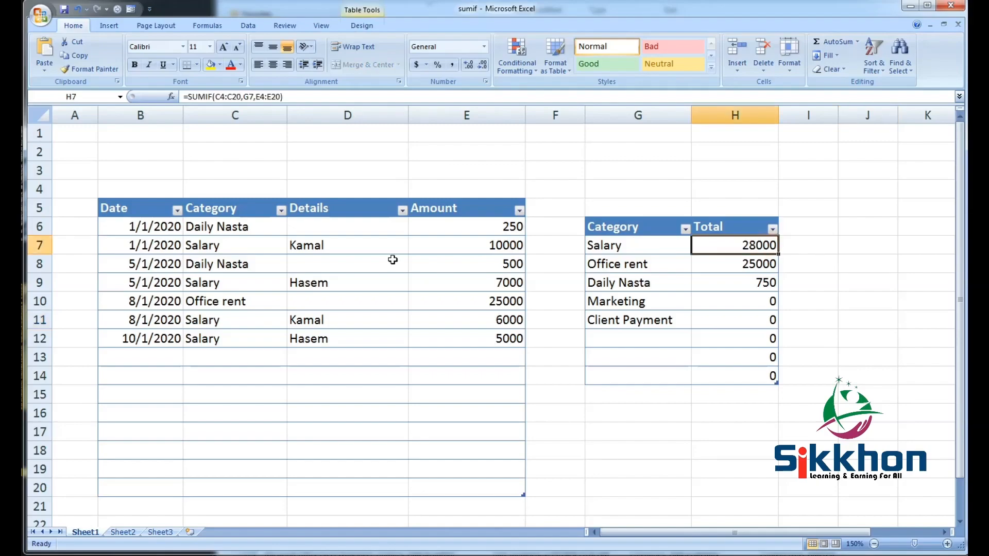
left_click(312, 228)
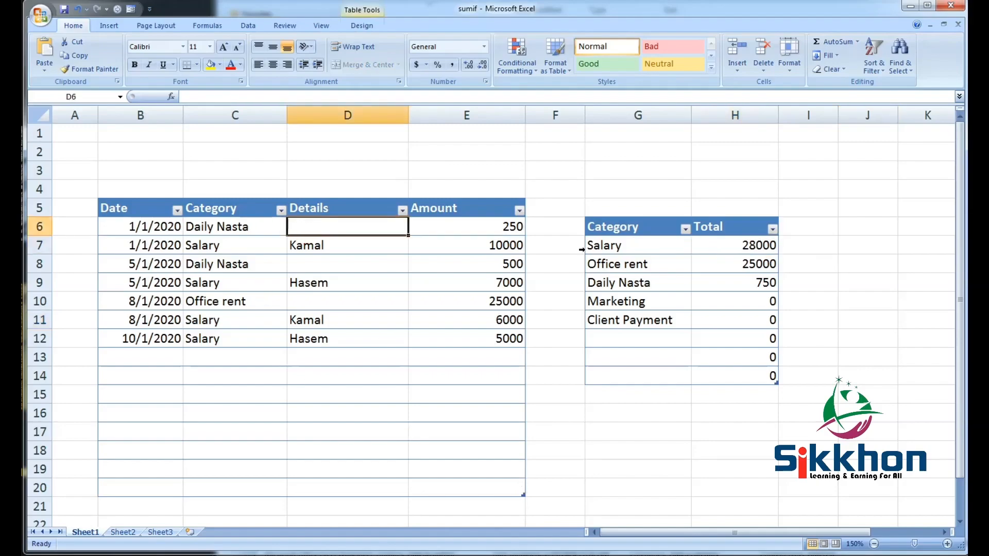